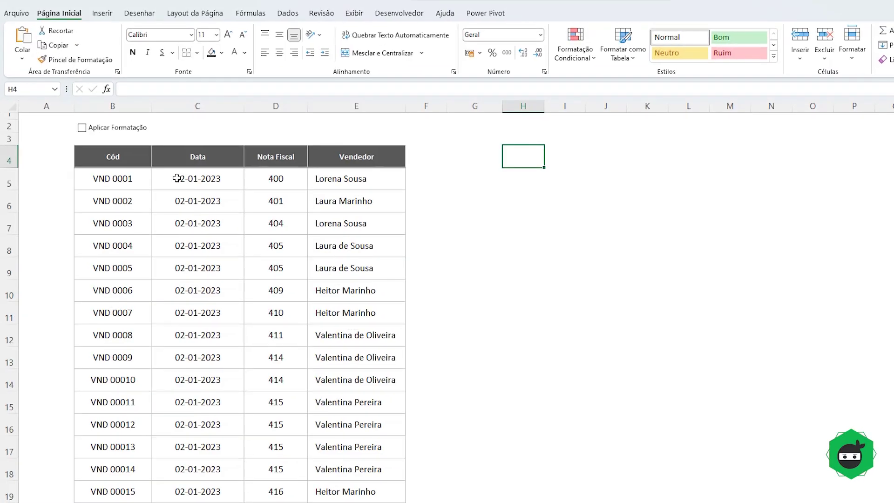
- Tick the Aplicar Formatação checkbox to preview the gray alternating-row shading
{"action": "left_click", "coordinate": [83, 130]}
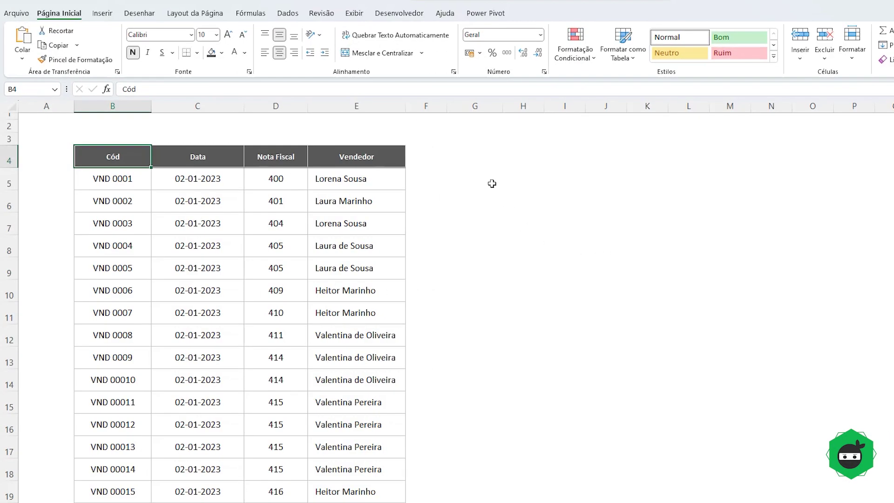
- Insert a Form Controls Check Box from the Developer tab, drawn over B2:C2
{"action": "left_click", "coordinate": [400, 14]}
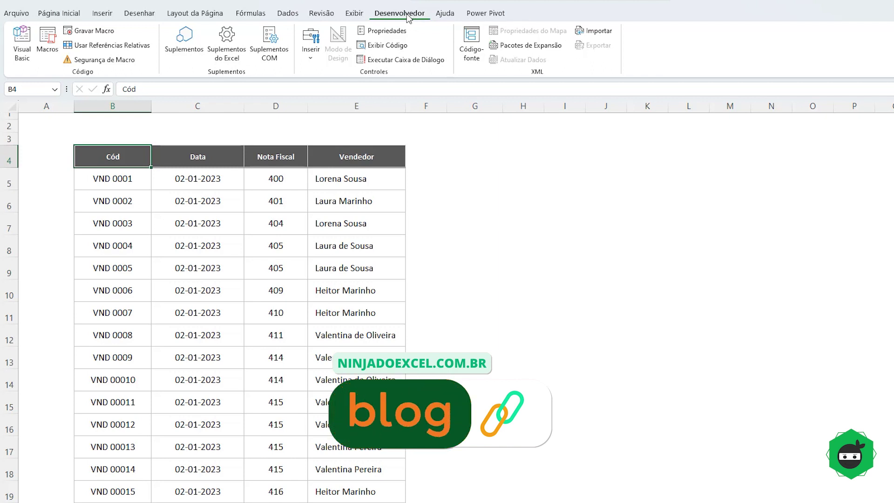
{"action": "left_click", "coordinate": [316, 61]}
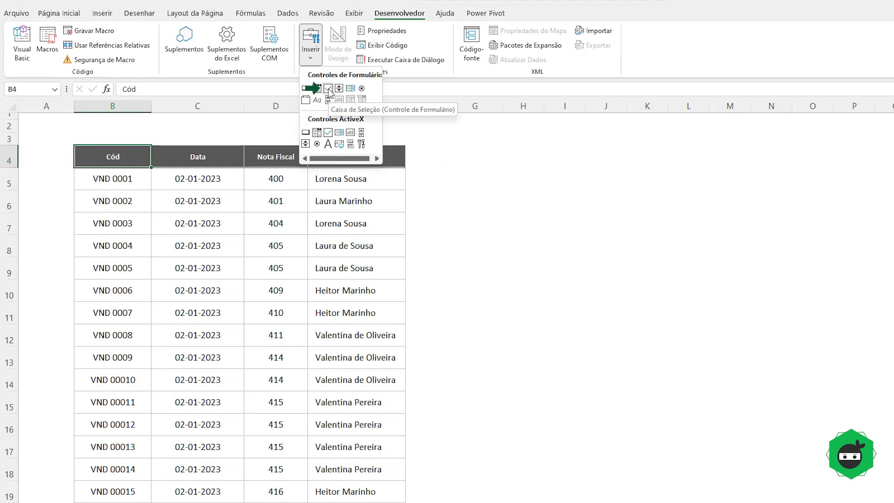
{"action": "left_click", "coordinate": [328, 88]}
{"action": "left_click_drag", "start_coordinate": [77, 122], "coordinate": [208, 138]}
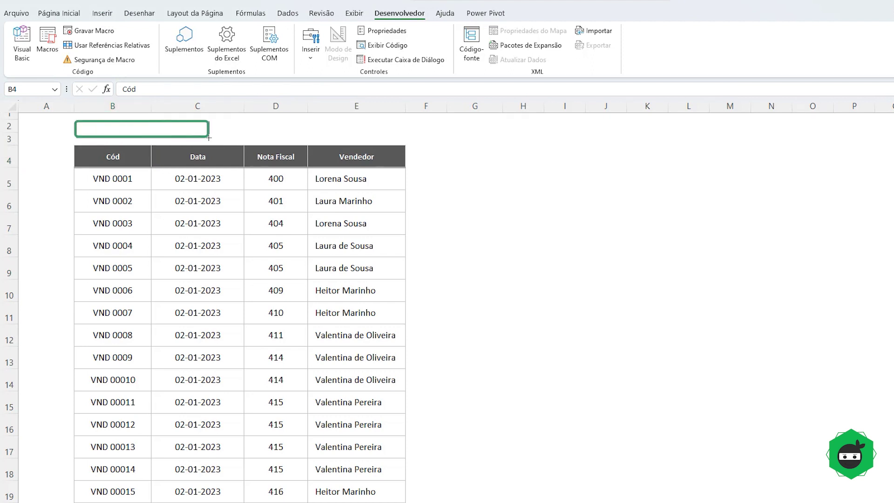
{"action": "left_click_drag", "start_coordinate": [209, 138], "coordinate": [210, 139]}
- Replace the checkbox's default label with 'Aplicar Formatação'
{"action": "left_click", "coordinate": [92, 130]}
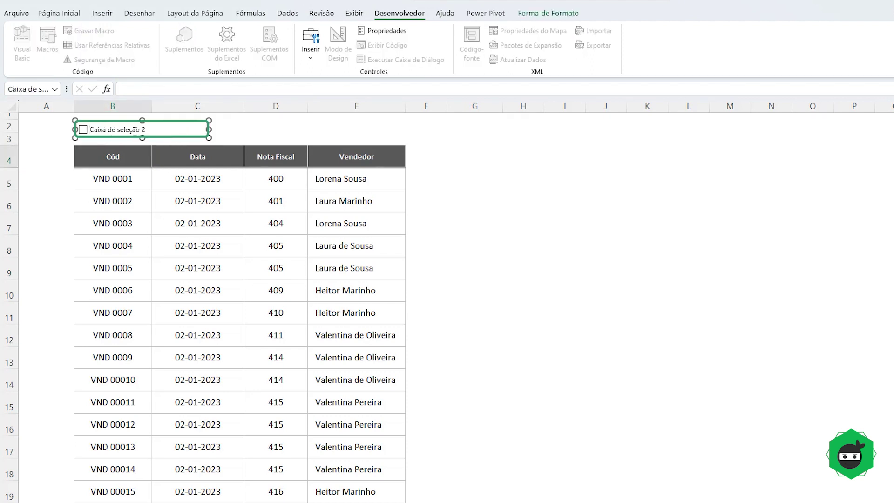
{"action": "key", "text": "Delete"}
{"action": "key", "text": "Delete"}
{"action": "key", "text": "Delete"}
{"action": "key", "text": "Delete"}
{"action": "key", "text": "Delete"}
{"action": "key", "text": "Delete"}
{"action": "key", "text": "Delete"}
{"action": "key", "text": "Delete"}
{"action": "type", "text": "atação"}
{"action": "left_click", "coordinate": [578, 186]}
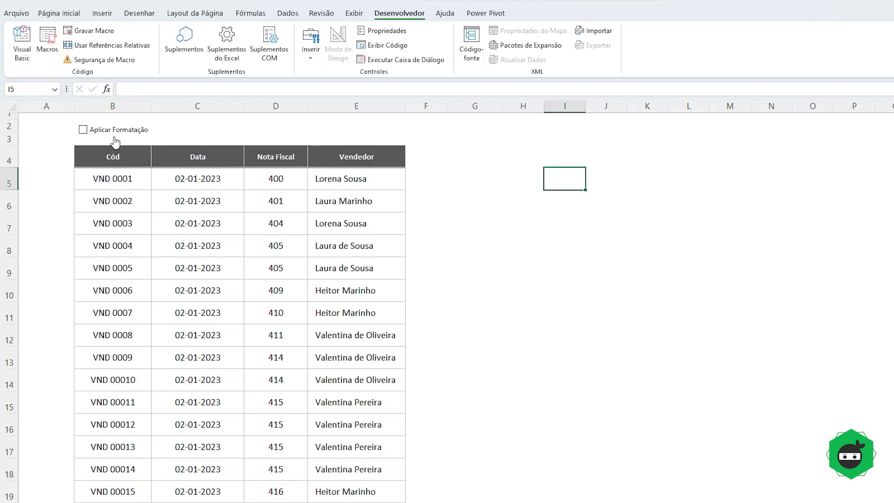
- Set the checkbox's Vínculo da célula to $H$3 in Formatar controle
{"action": "left_click", "coordinate": [83, 130]}
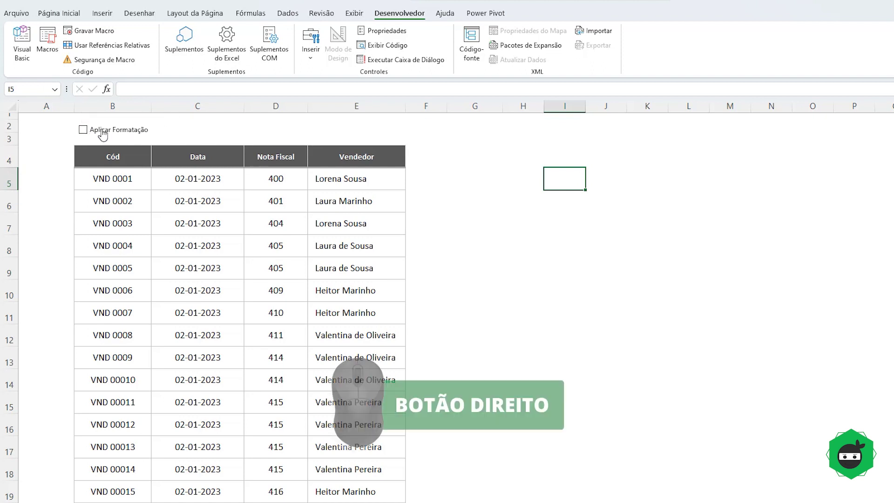
{"action": "right_click", "coordinate": [99, 128]}
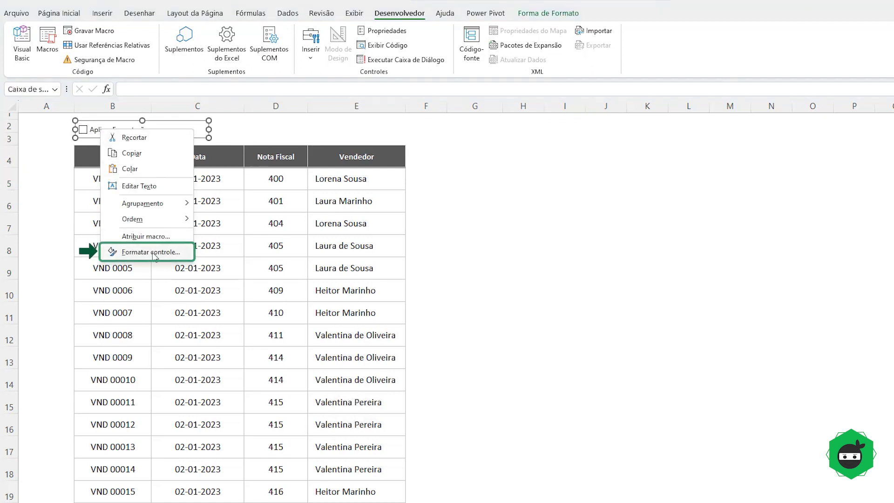
{"action": "left_click", "coordinate": [154, 252]}
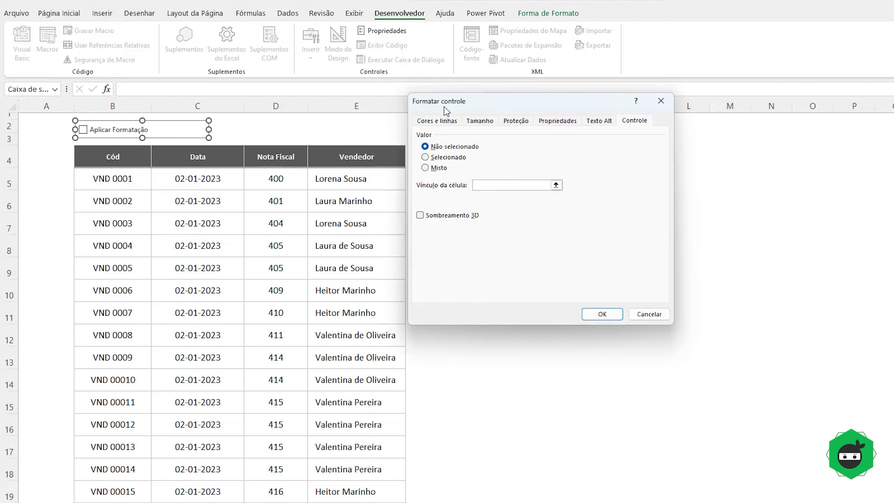
{"action": "left_click_drag", "start_coordinate": [445, 111], "coordinate": [216, 189]}
{"action": "left_click", "coordinate": [519, 139]}
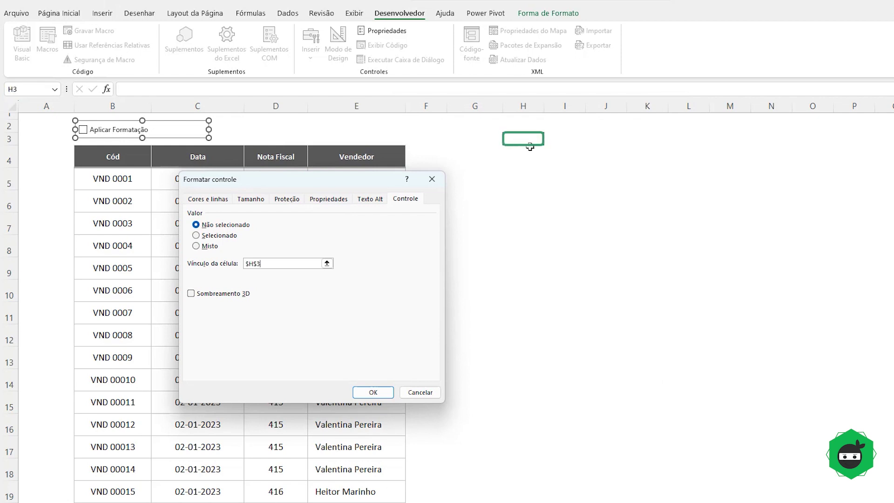
{"action": "left_click", "coordinate": [374, 393]}
{"action": "left_click", "coordinate": [499, 278]}
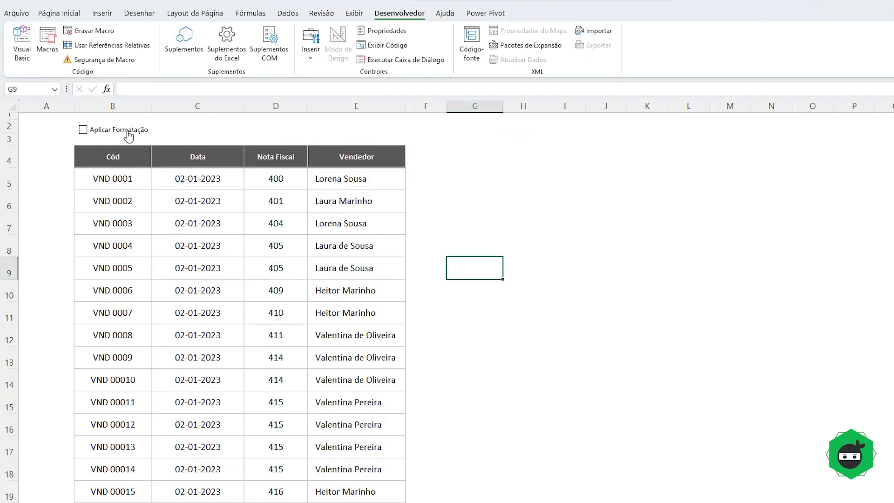
- Tick the checkbox and autofit column H so H3's linked value is visible
{"action": "left_click", "coordinate": [83, 130]}
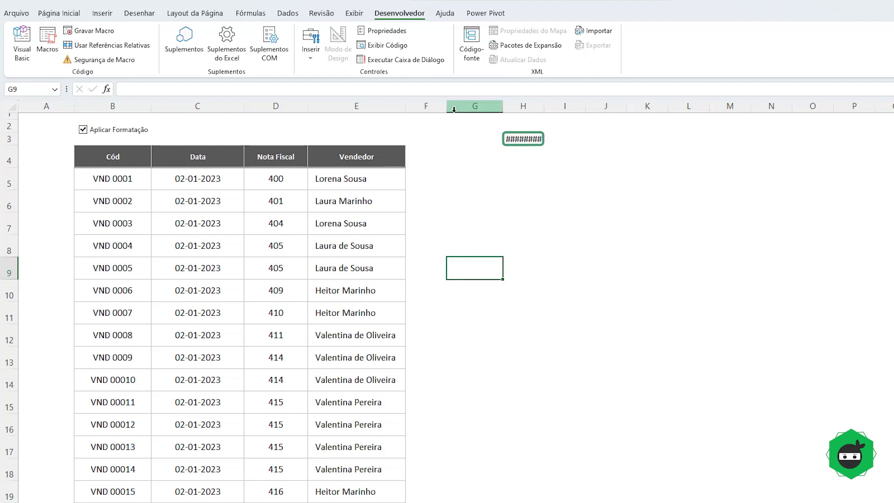
{"action": "double_click", "coordinate": [543, 106]}
{"action": "left_click", "coordinate": [537, 138]}
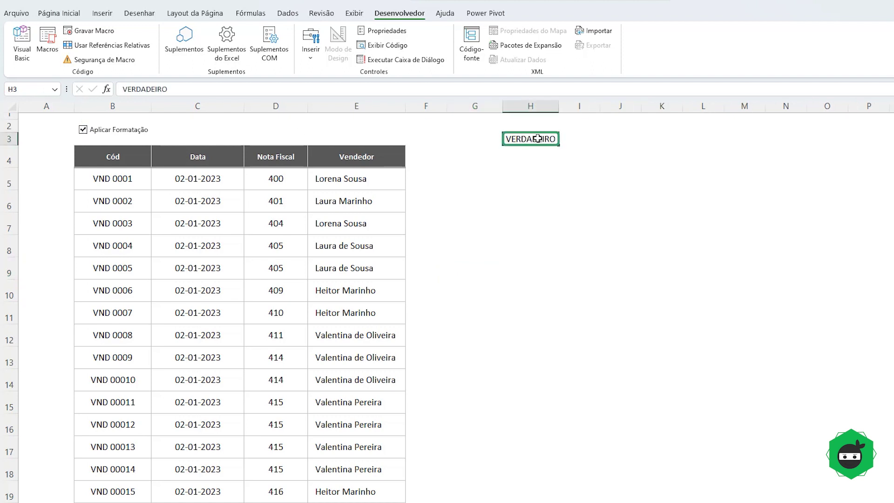
{"action": "left_click", "coordinate": [115, 134]}
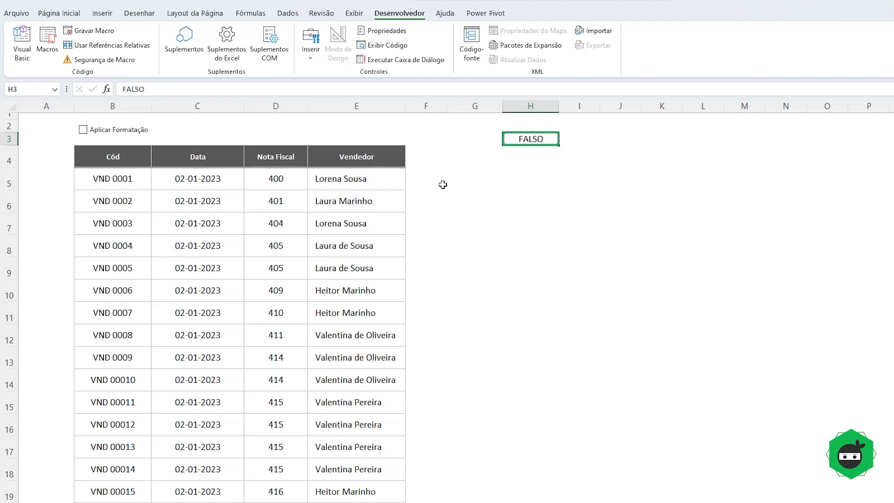
- Toggle the checkbox to test H3 switching VERDADEIRO/FALSO, leaving it unticked
{"action": "right_click", "coordinate": [91, 139]}
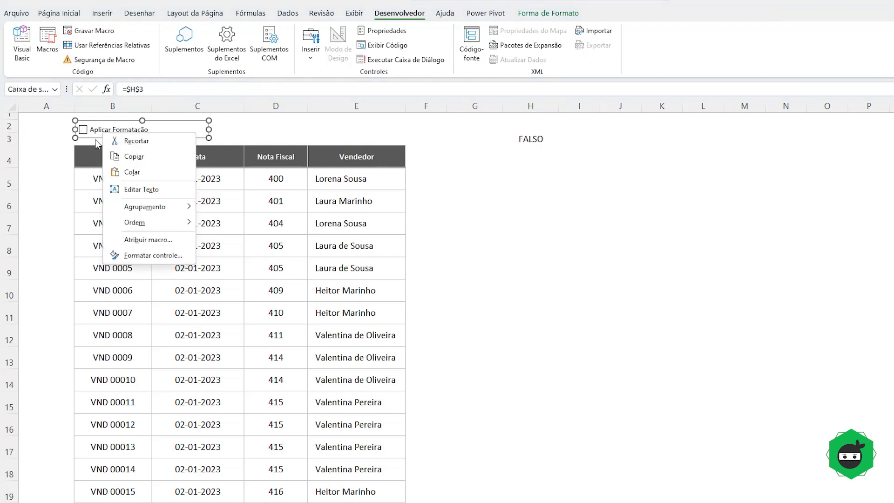
{"action": "key", "text": "Escape"}
{"action": "left_click", "coordinate": [88, 139]}
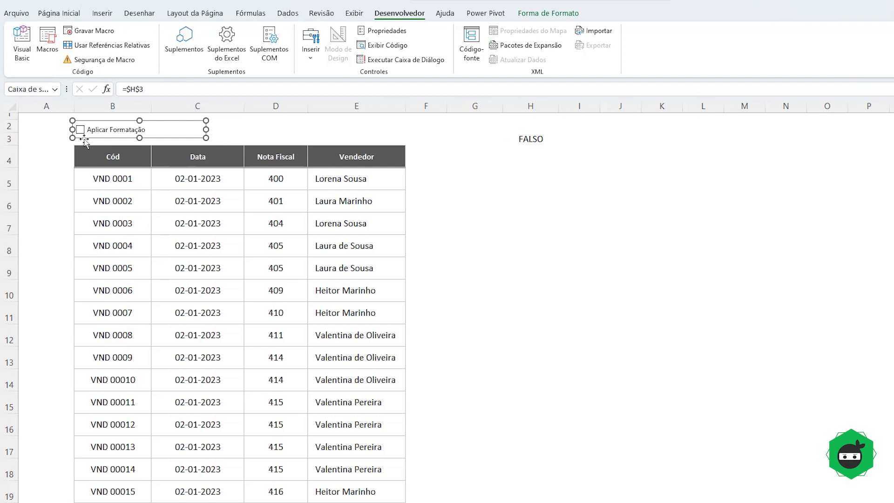
{"action": "left_click", "coordinate": [43, 139]}
{"action": "left_click", "coordinate": [82, 133]}
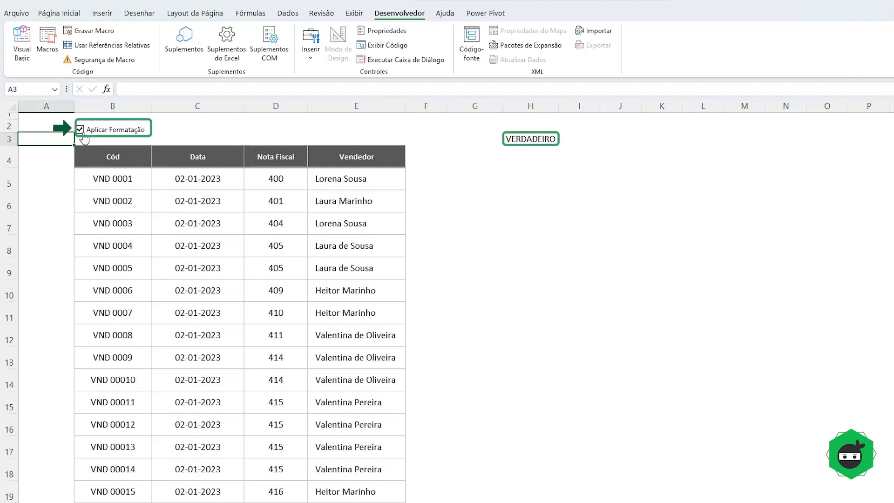
{"action": "left_click", "coordinate": [81, 133]}
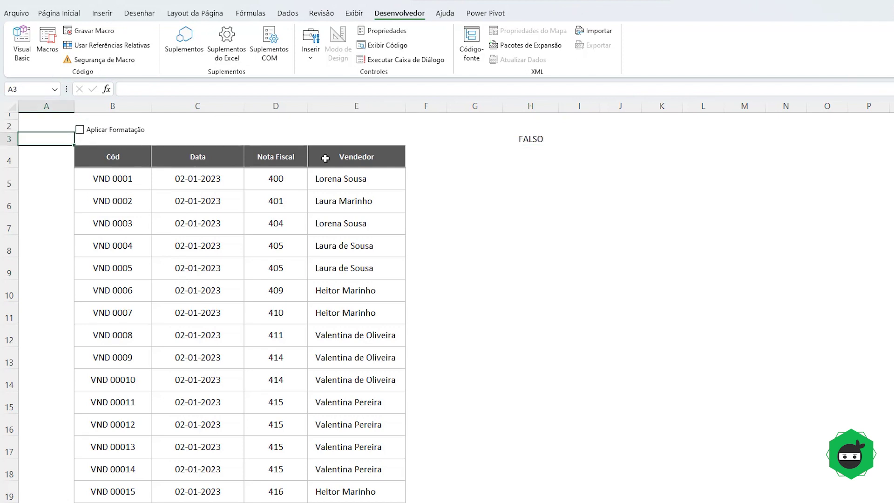
{"action": "left_click", "coordinate": [447, 179]}
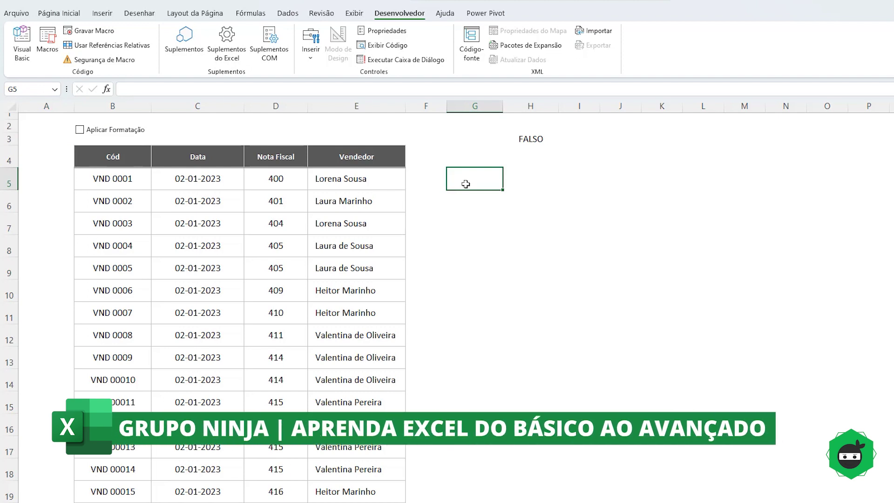
{"action": "left_click", "coordinate": [64, 15]}
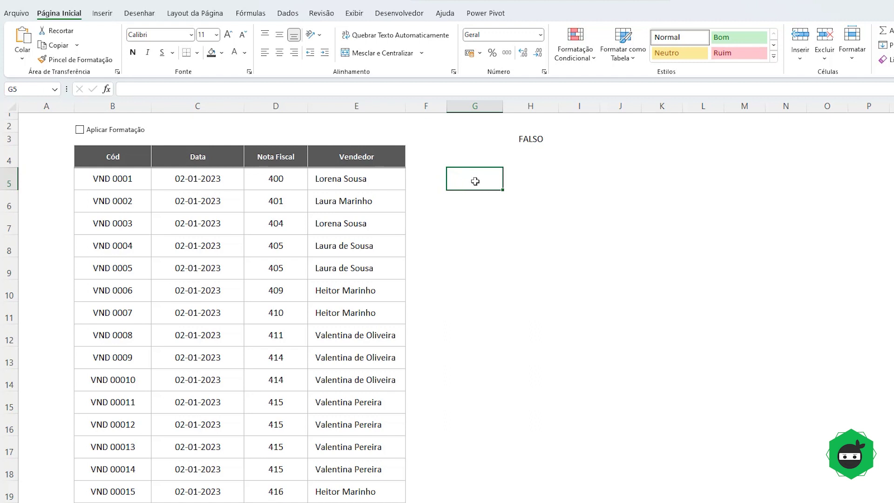
- Enter =LIN() in G5 and centre it horizontally and vertically
{"action": "left_click", "coordinate": [469, 207]}
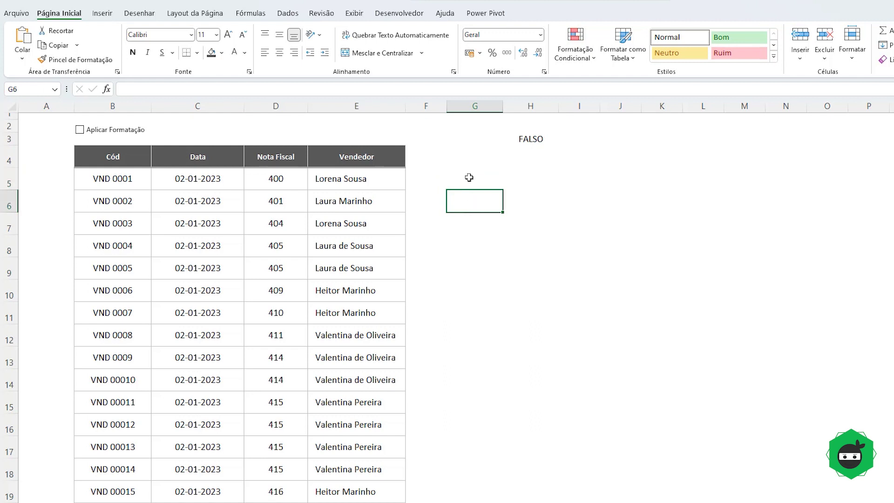
{"action": "left_click", "coordinate": [469, 177]}
{"action": "left_click", "coordinate": [475, 201]}
{"action": "left_click", "coordinate": [467, 182]}
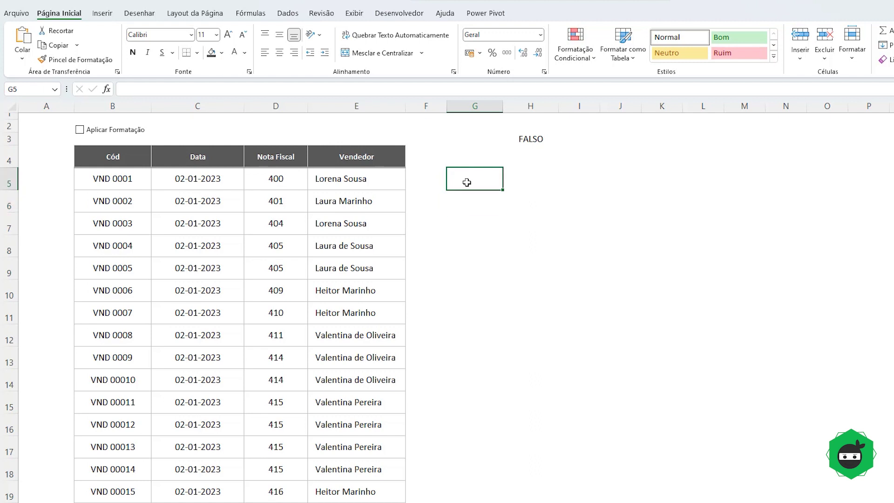
{"action": "type", "text": "=LIN("}
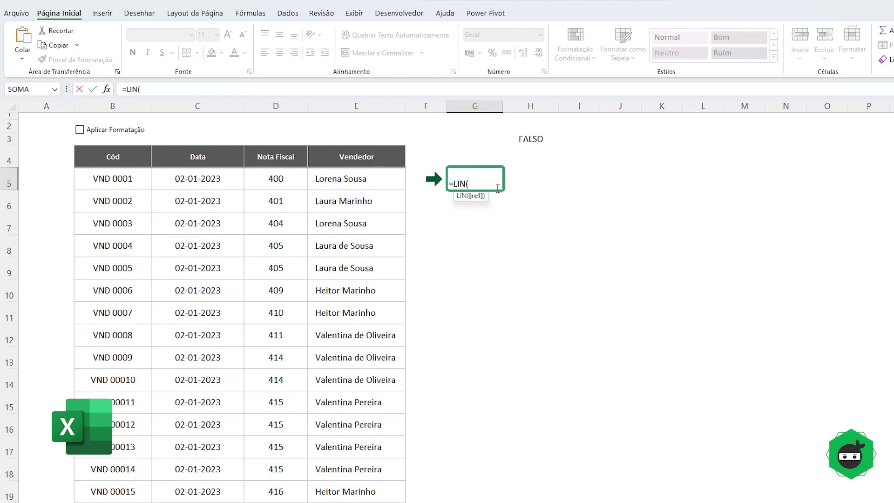
{"action": "key", "text": "Return"}
{"action": "left_click", "coordinate": [485, 183]}
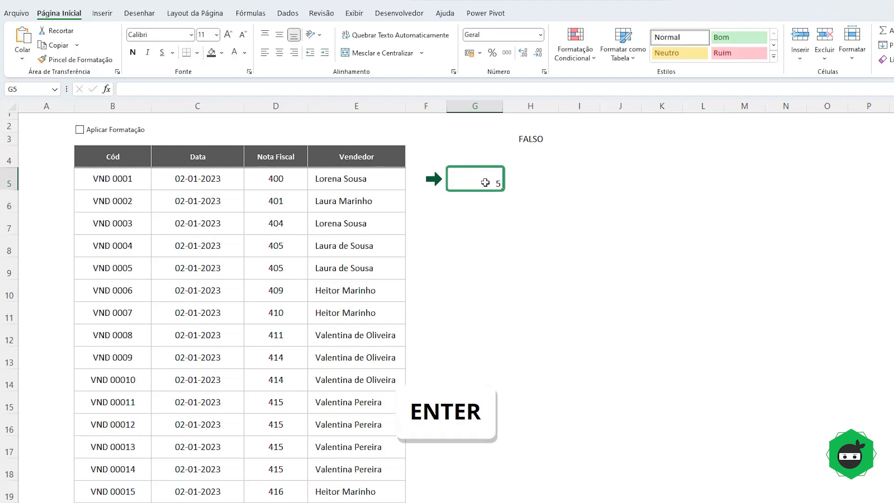
{"action": "left_click", "coordinate": [278, 53]}
{"action": "left_click", "coordinate": [279, 34]}
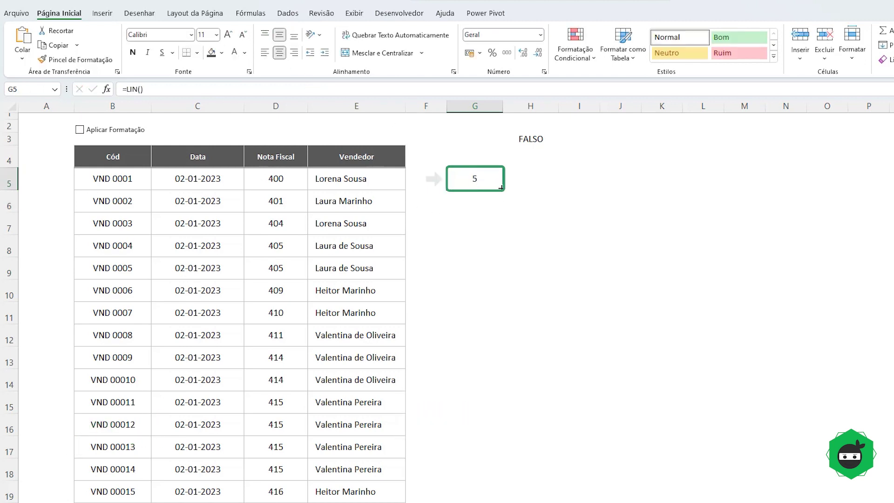
- Fill =LIN() down G5:G21 with Ctrl+D and check the row numbers
{"action": "left_click_drag", "start_coordinate": [480, 185], "coordinate": [463, 305]}
{"action": "key", "text": "ctrl+d"}
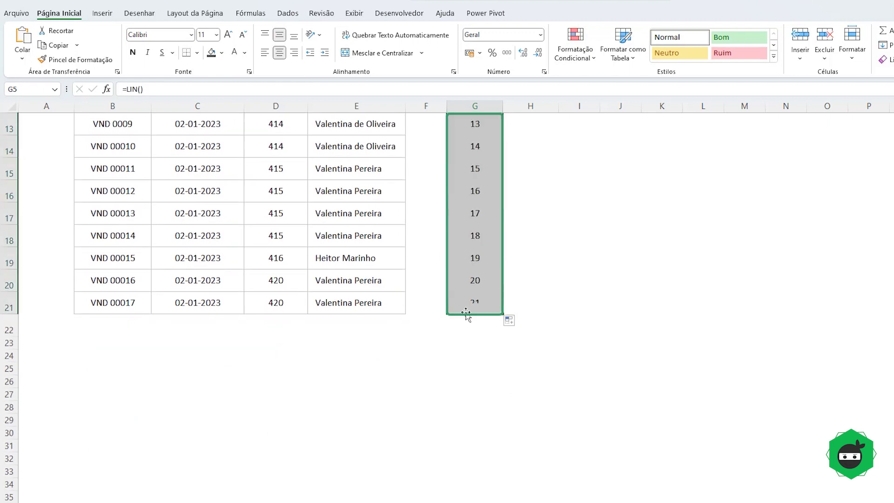
{"action": "scroll", "coordinate": [464, 303], "scroll_direction": "up", "scroll_amount": 4}
{"action": "left_click", "coordinate": [482, 186]}
{"action": "left_click", "coordinate": [483, 198]}
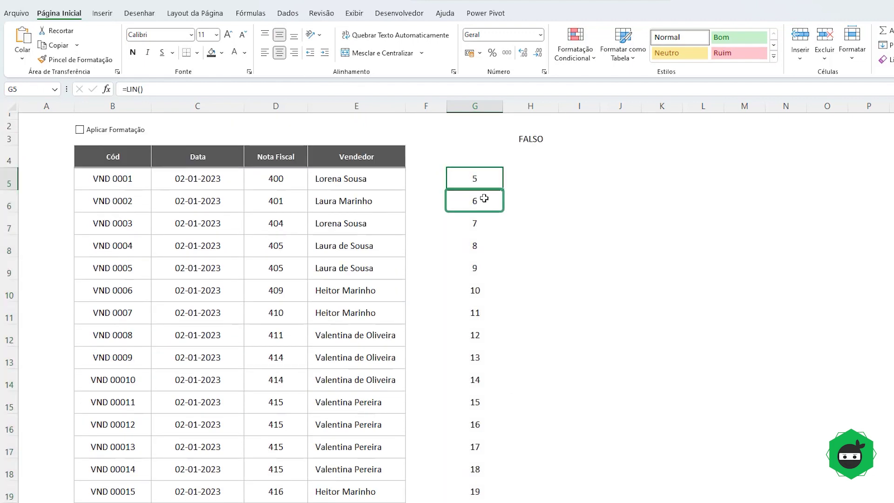
{"action": "left_click", "coordinate": [483, 219]}
{"action": "left_click", "coordinate": [467, 181]}
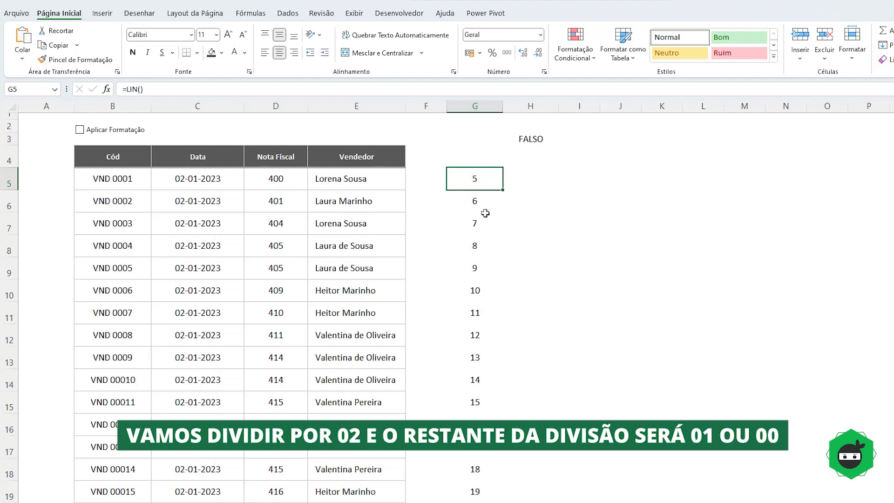
{"action": "left_click", "coordinate": [482, 203]}
{"action": "left_click", "coordinate": [474, 175]}
- Put a temporary 2 in H5 to illustrate dividing row numbers by 2, then delete it
{"action": "left_click", "coordinate": [514, 182]}
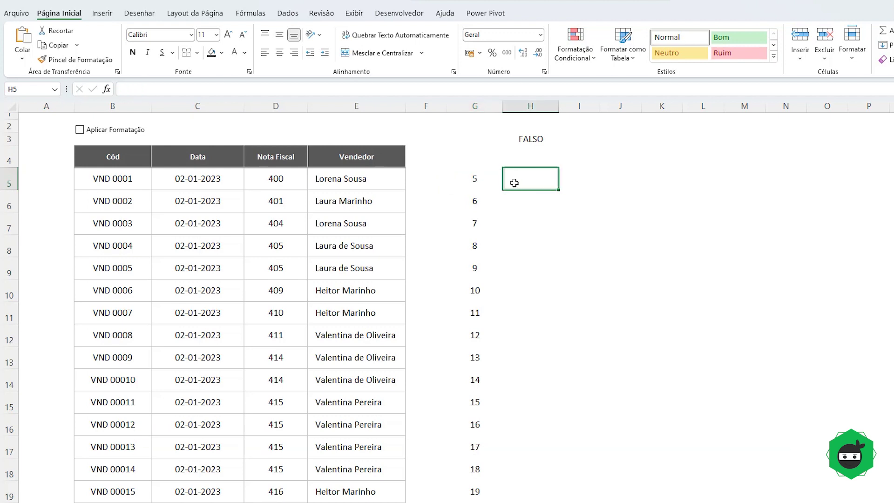
{"action": "type", "text": "2"}
{"action": "left_click", "coordinate": [574, 178]}
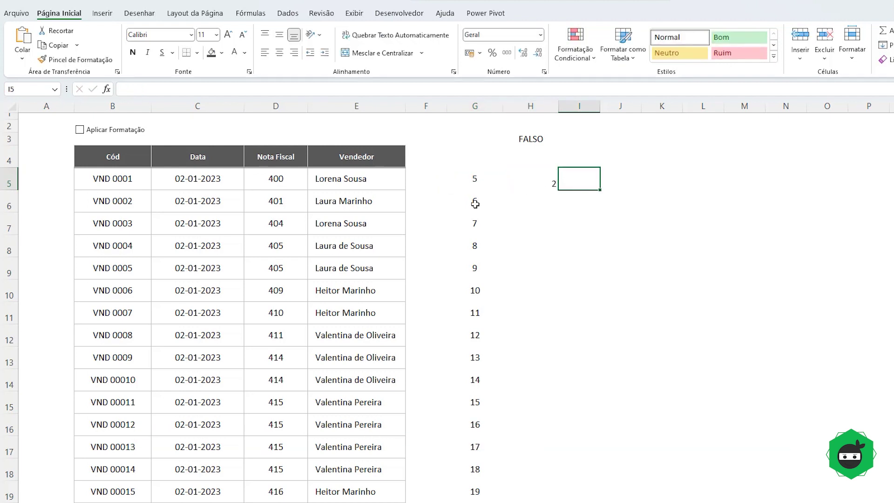
{"action": "left_click", "coordinate": [475, 204]}
{"action": "left_click", "coordinate": [551, 182]}
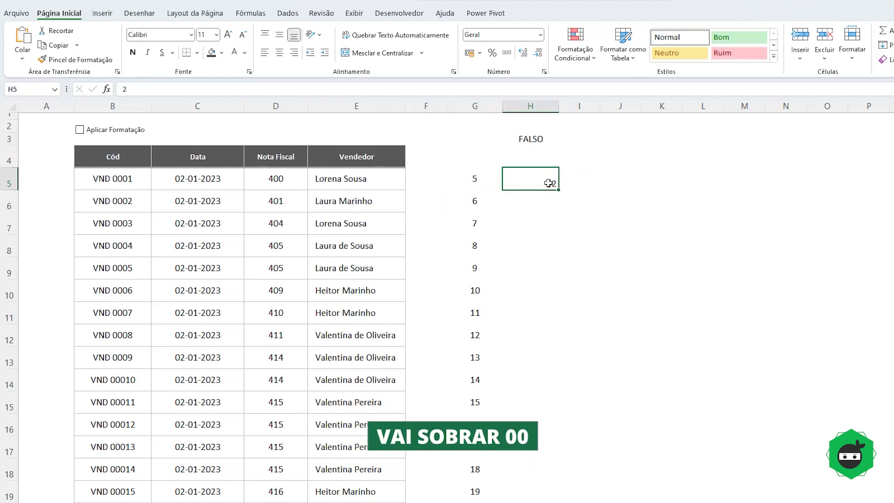
{"action": "left_click", "coordinate": [469, 227]}
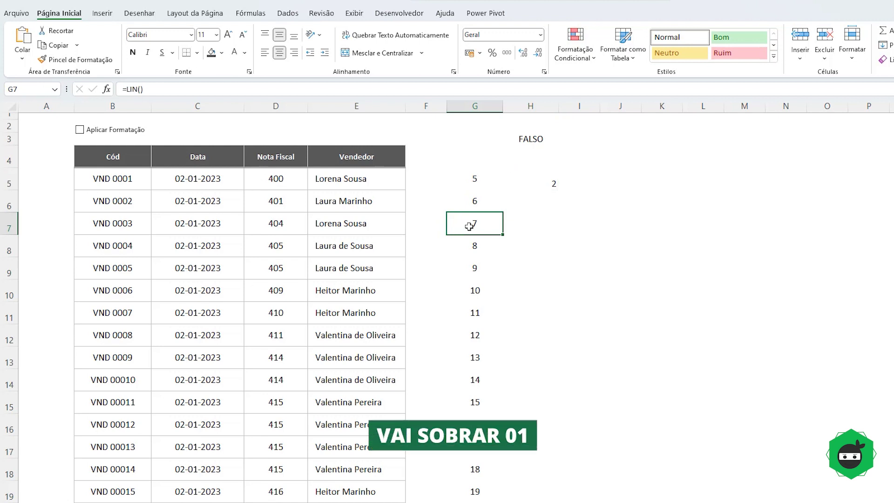
{"action": "left_click", "coordinate": [550, 181]}
{"action": "key", "text": "Delete"}
- Rewrite G5's formula as =MOD(LIN();2)
{"action": "left_click", "coordinate": [476, 178]}
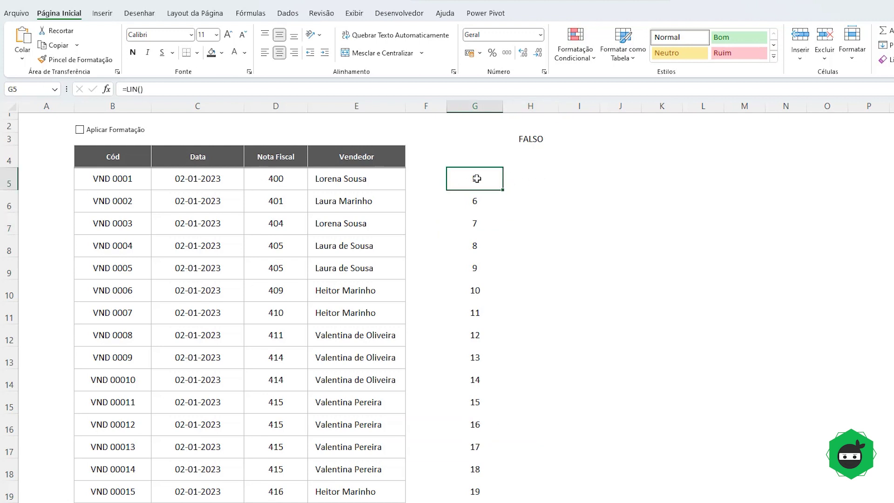
{"action": "double_click", "coordinate": [476, 178]}
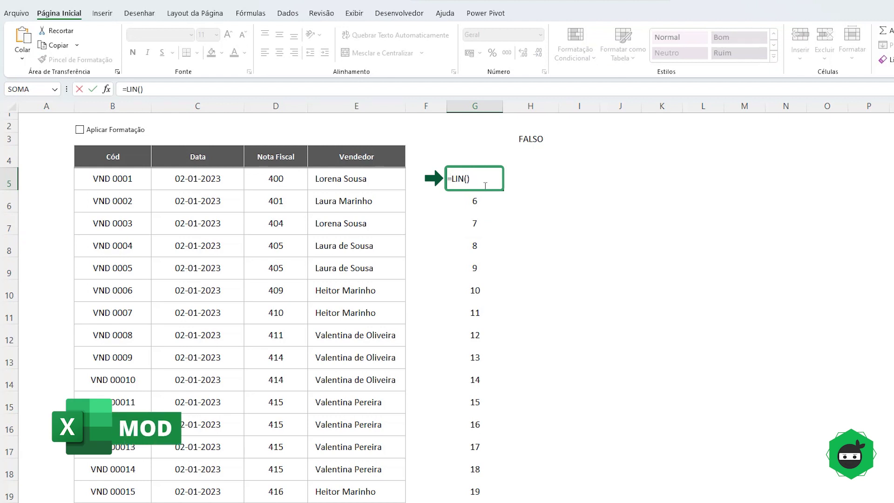
{"action": "type", "text": "mod"}
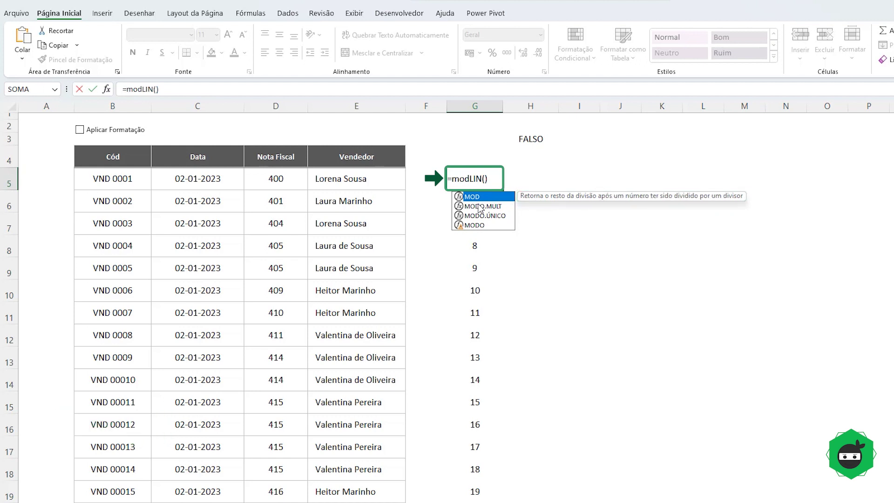
{"action": "key", "text": "Tab"}
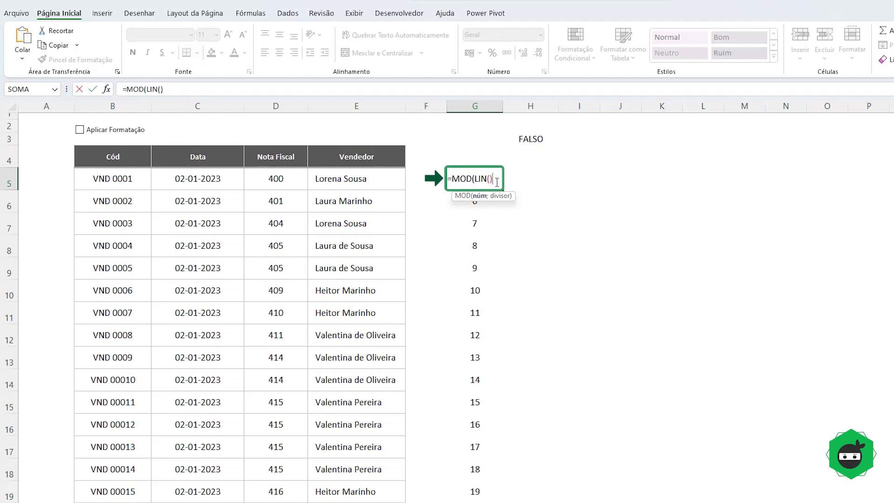
{"action": "type", "text": ";2"}
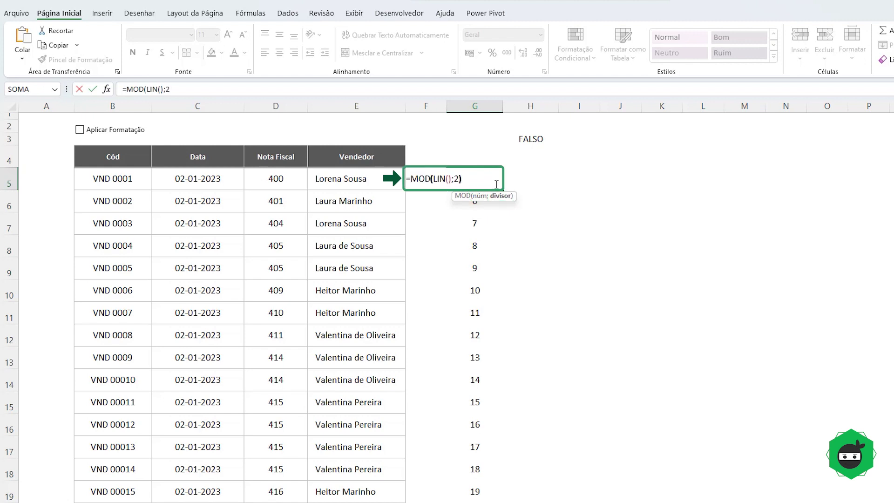
{"action": "type", "text": ")"}
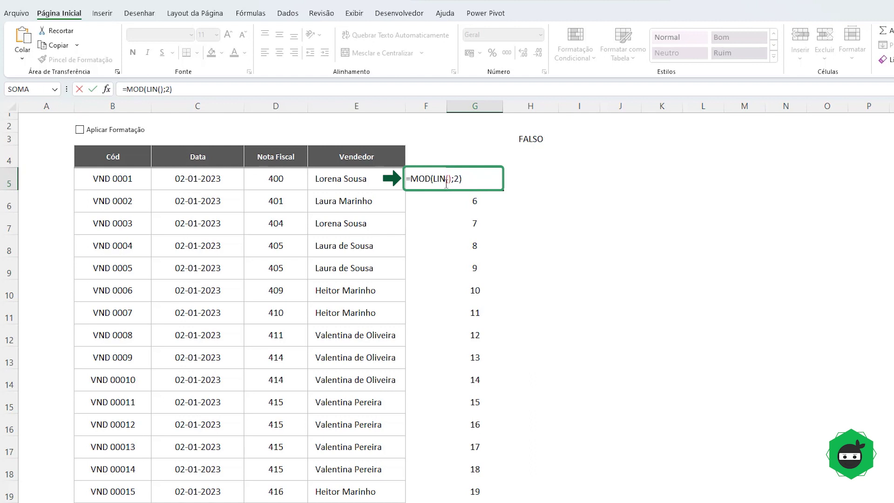
- Commit =MOD(LIN();2) in G5 and fill it down column G
{"action": "key", "text": "Return"}
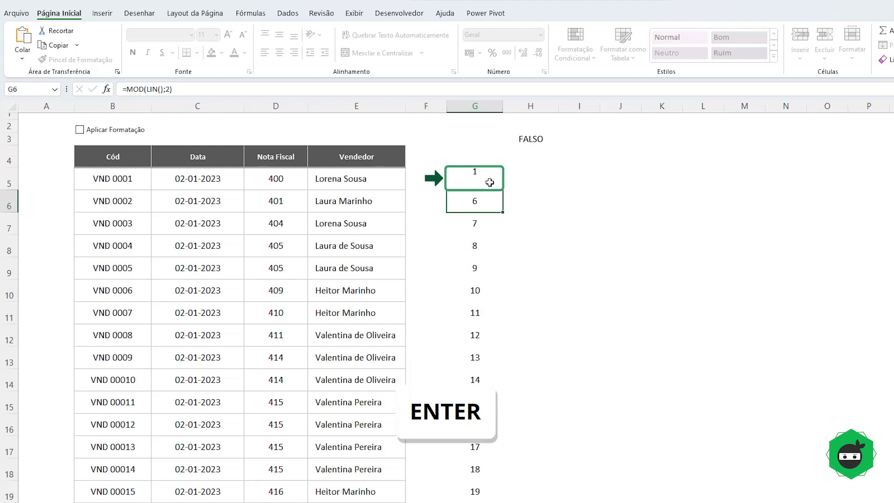
{"action": "left_click", "coordinate": [485, 178]}
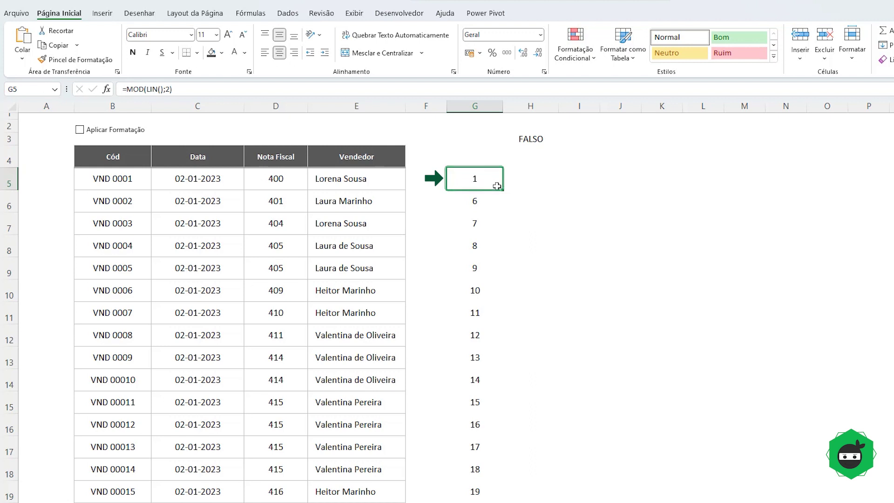
{"action": "double_click", "coordinate": [505, 190]}
- Check the alternating 1 and 0 values in G5 to G8, then reopen G5's formula
{"action": "left_click", "coordinate": [484, 180]}
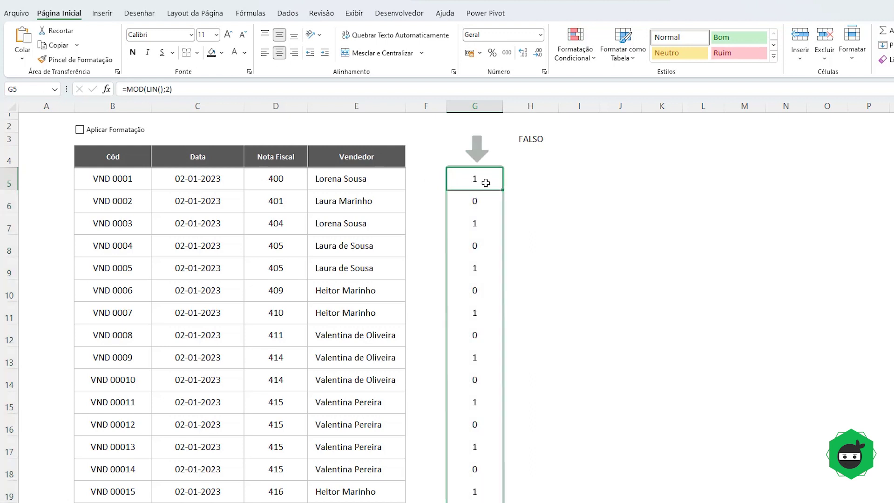
{"action": "left_click", "coordinate": [487, 208]}
{"action": "left_click", "coordinate": [484, 221]}
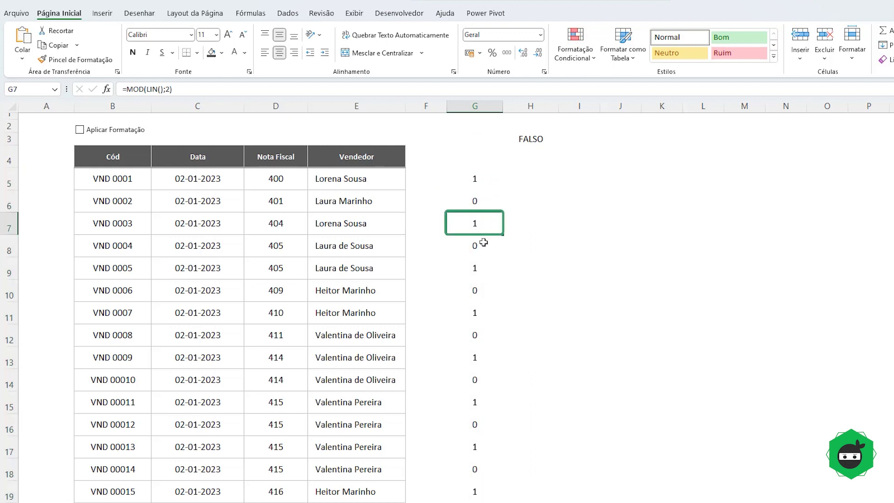
{"action": "left_click", "coordinate": [483, 241]}
{"action": "left_click", "coordinate": [467, 178]}
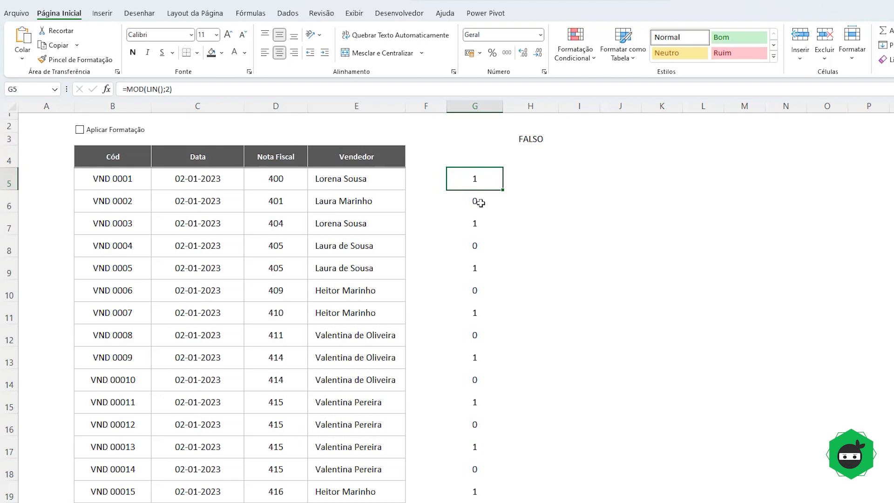
{"action": "left_click", "coordinate": [479, 201]}
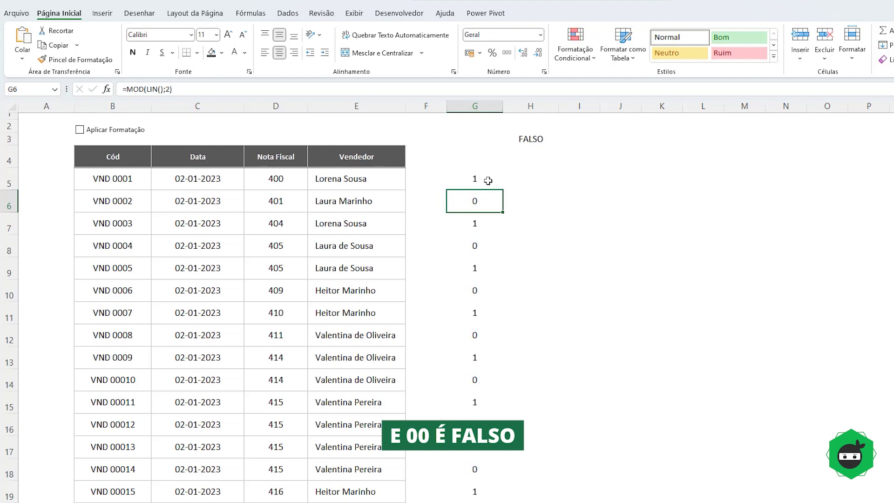
{"action": "left_click", "coordinate": [488, 180]}
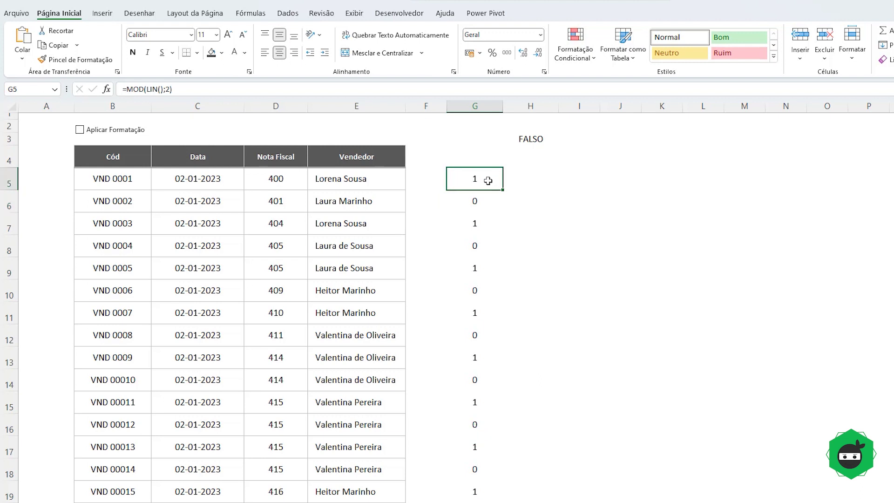
{"action": "double_click", "coordinate": [486, 180]}
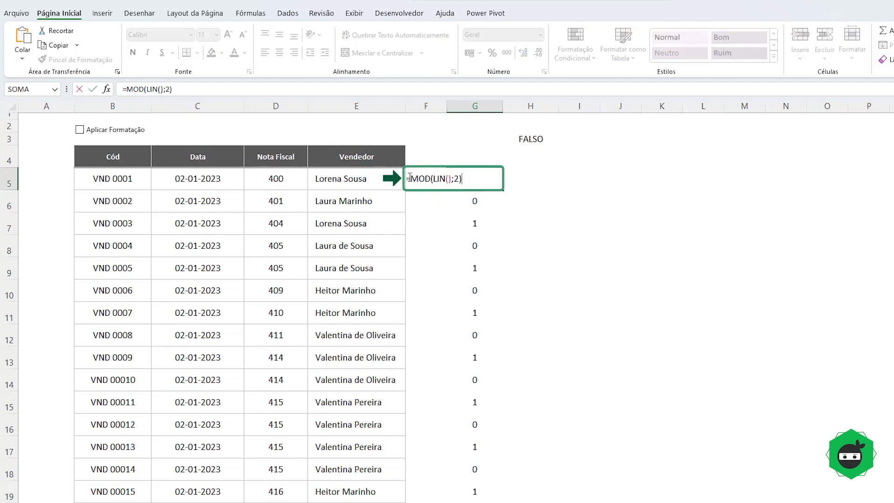
- Widen column G and wrap G5's MOD test in the E function
{"action": "left_click_drag", "start_coordinate": [503, 106], "coordinate": [579, 106]}
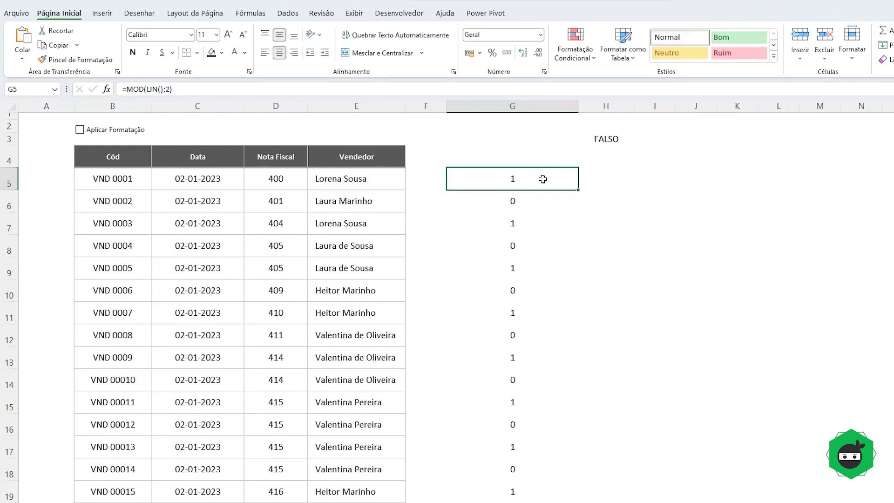
{"action": "double_click", "coordinate": [543, 179]}
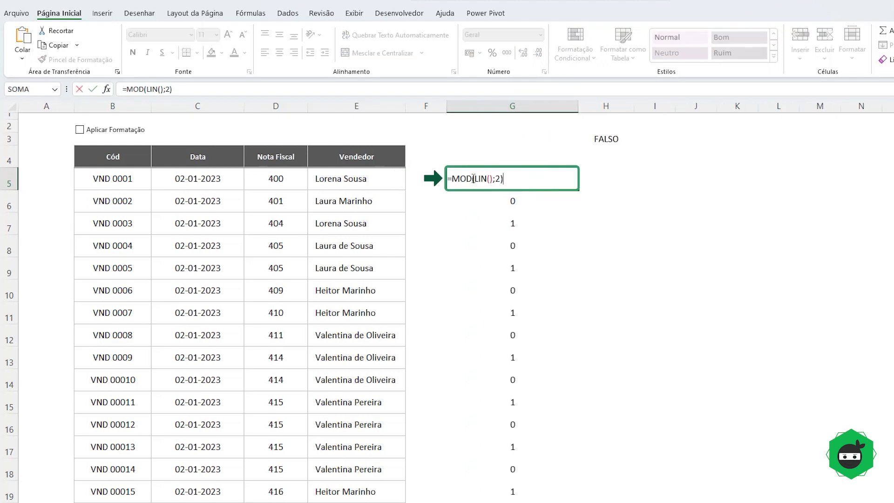
{"action": "left_click", "coordinate": [452, 179]}
{"action": "type", "text": "e"}
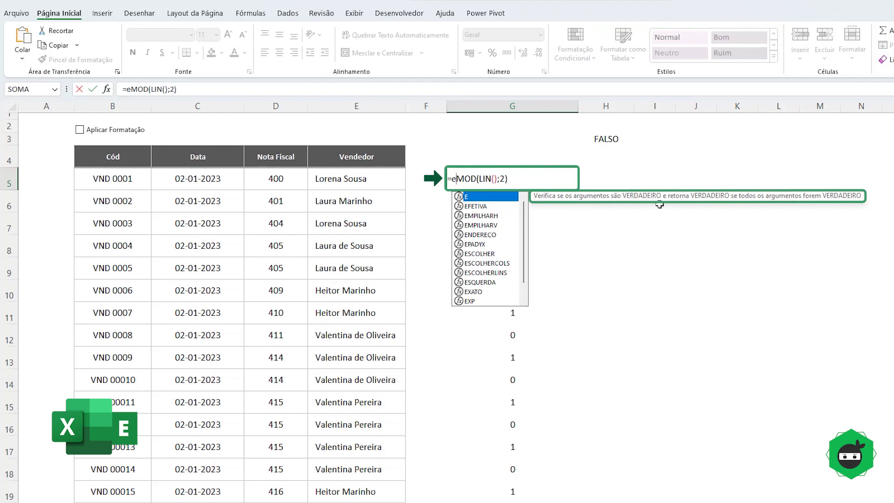
{"action": "key", "text": "Tab"}
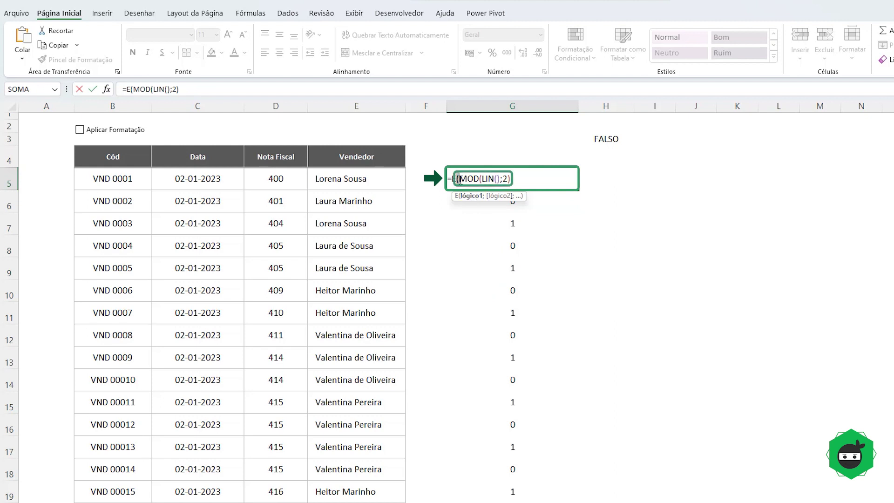
- Add absolute $H$3 as E's second argument, making G5 =E(MOD(LIN();2);$H$3)
{"action": "left_click_drag", "start_coordinate": [460, 180], "coordinate": [516, 177]}
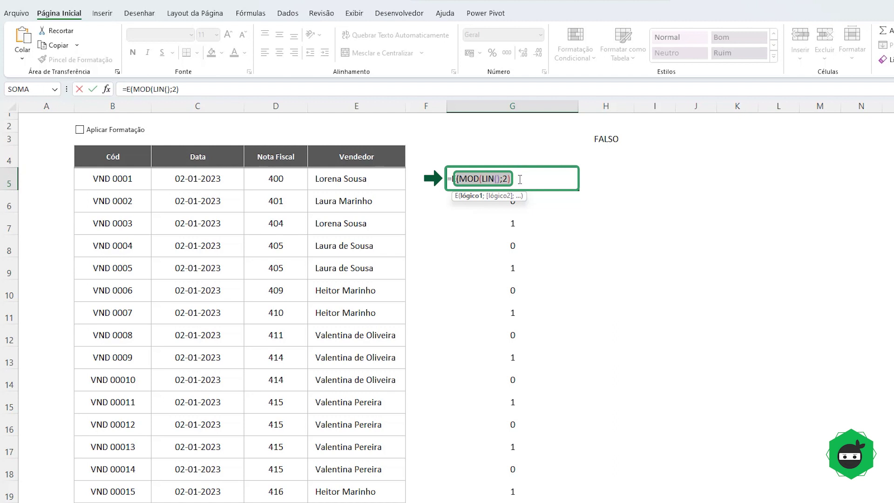
{"action": "left_click", "coordinate": [520, 179]}
{"action": "type", "text": ";"}
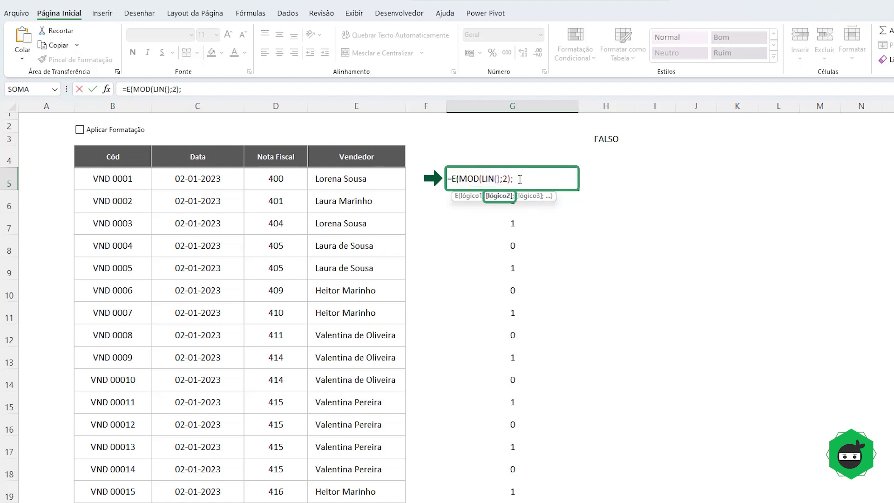
{"action": "left_click", "coordinate": [609, 138]}
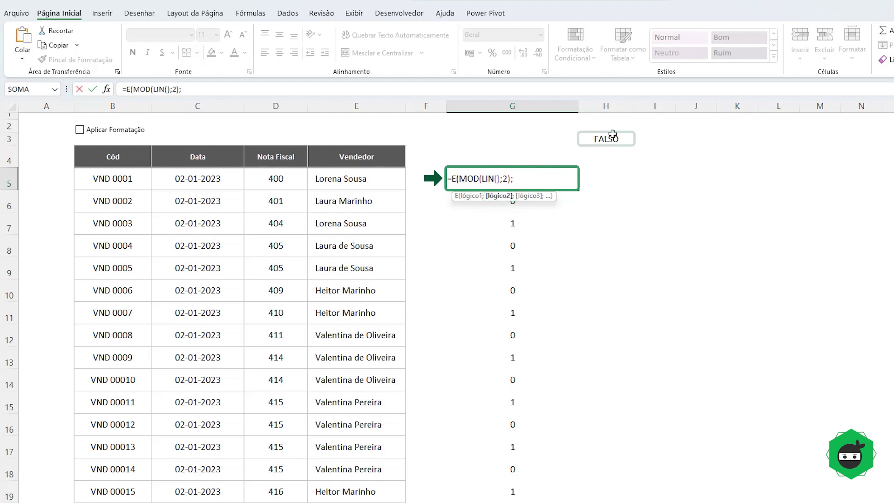
{"action": "key", "text": "F4"}
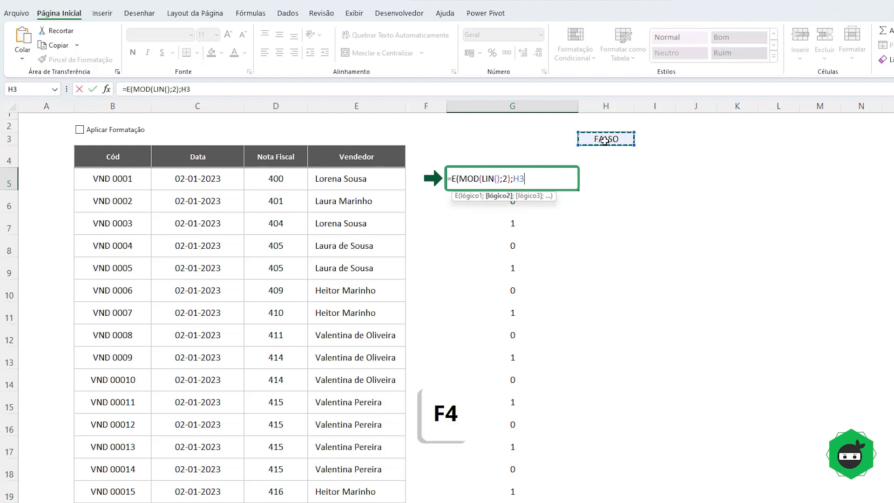
{"action": "key", "text": "F4"}
{"action": "type", "text": ")"}
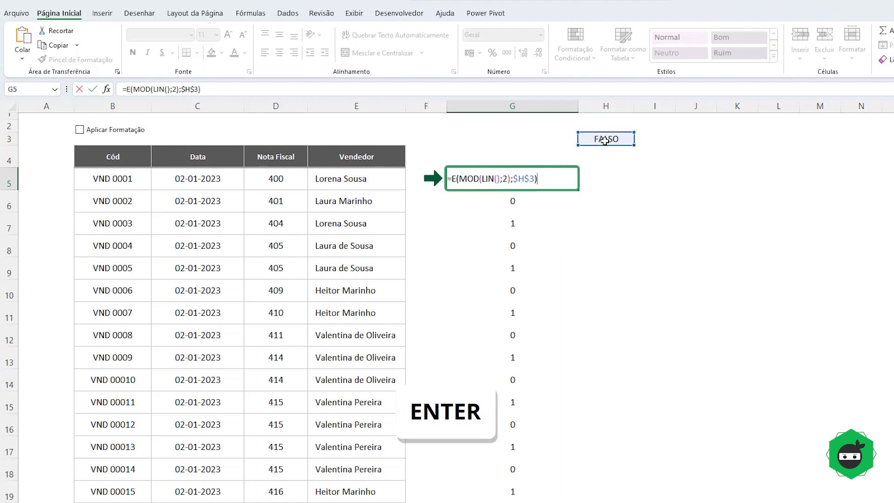
{"action": "key", "text": "Return"}
- Inspect G5's formula, previewing the result of the MOD test
{"action": "left_click", "coordinate": [515, 171]}
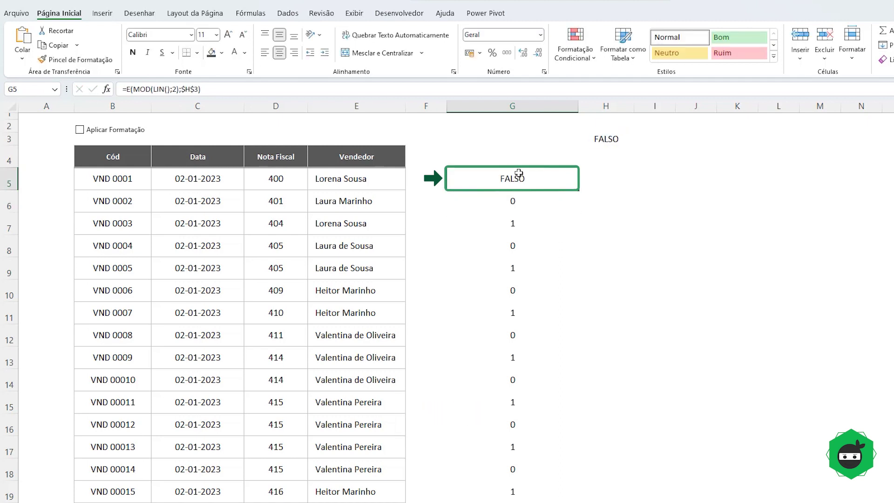
{"action": "double_click", "coordinate": [528, 178]}
{"action": "left_click_drag", "start_coordinate": [455, 178], "coordinate": [511, 178]}
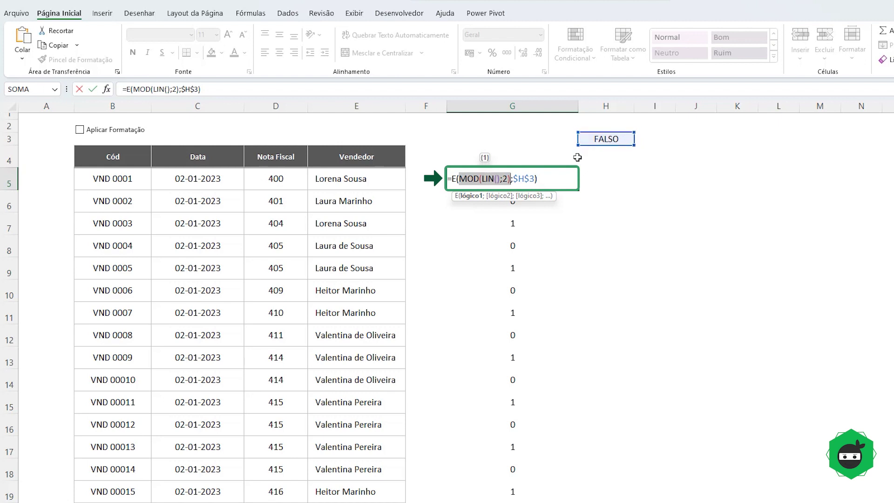
{"action": "key", "text": "Return"}
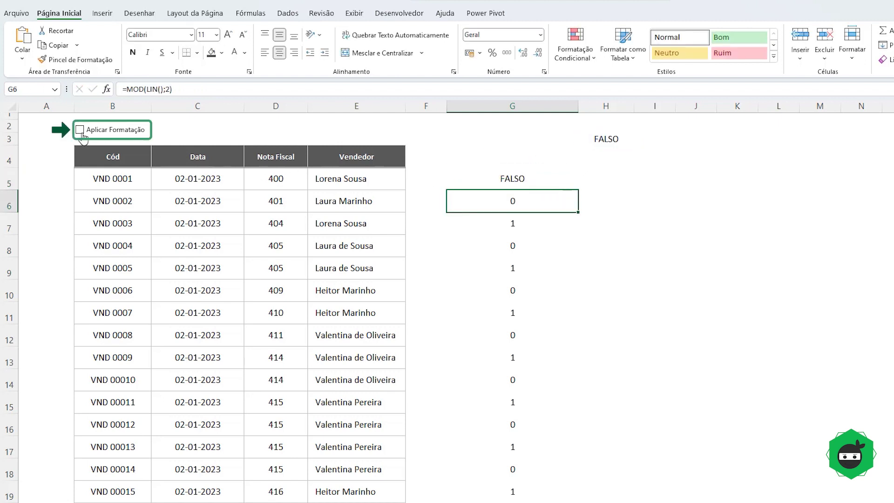
- Tick Aplicar Formatação, confirm H3 reads VERDADEIRO, and recheck G5's E formula
{"action": "left_click", "coordinate": [80, 131]}
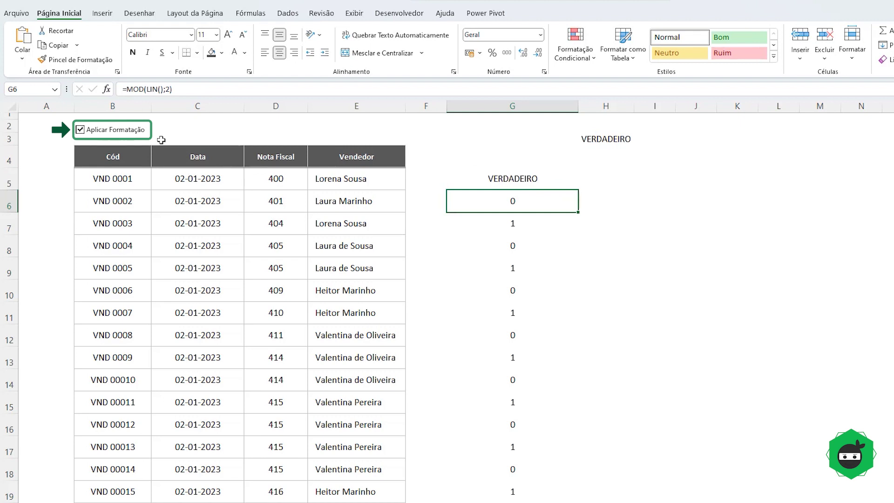
{"action": "left_click", "coordinate": [605, 139]}
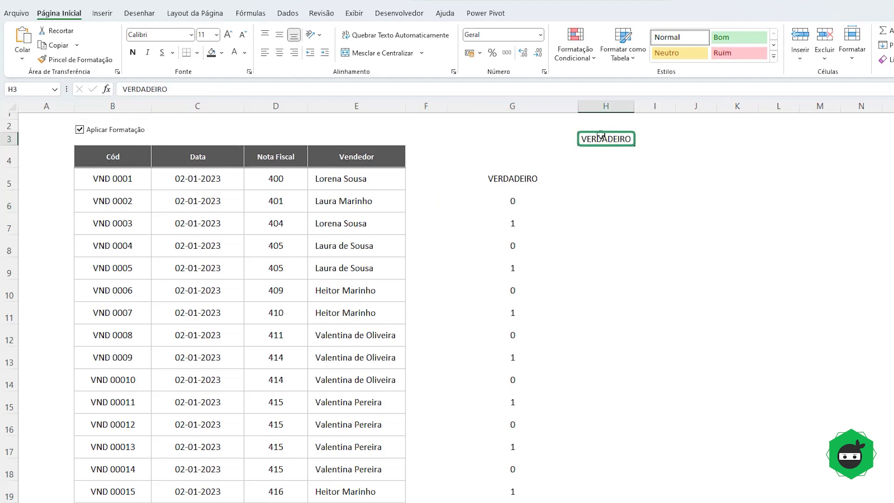
{"action": "left_click", "coordinate": [512, 179]}
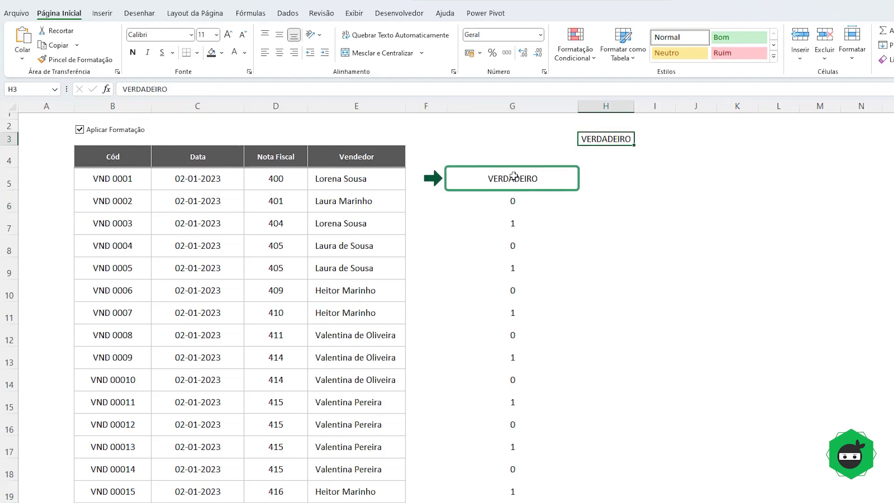
{"action": "double_click", "coordinate": [458, 179]}
{"action": "left_click_drag", "start_coordinate": [458, 179], "coordinate": [539, 179]}
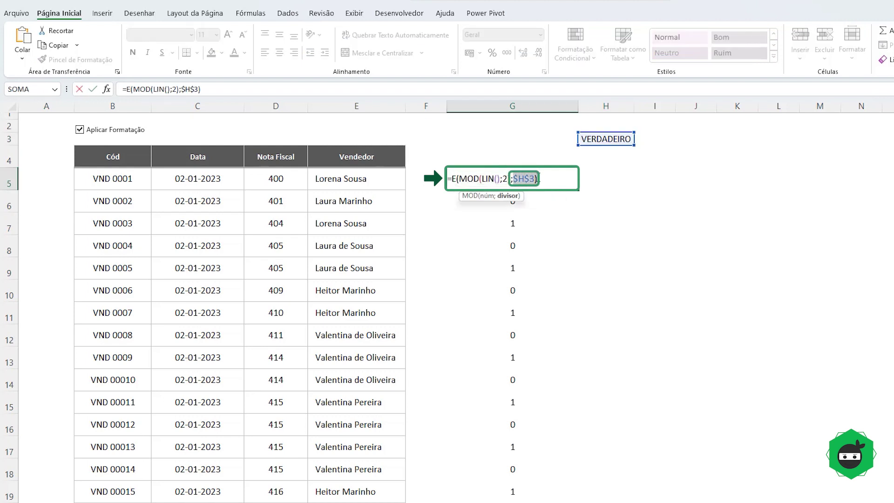
{"action": "double_click", "coordinate": [537, 178]}
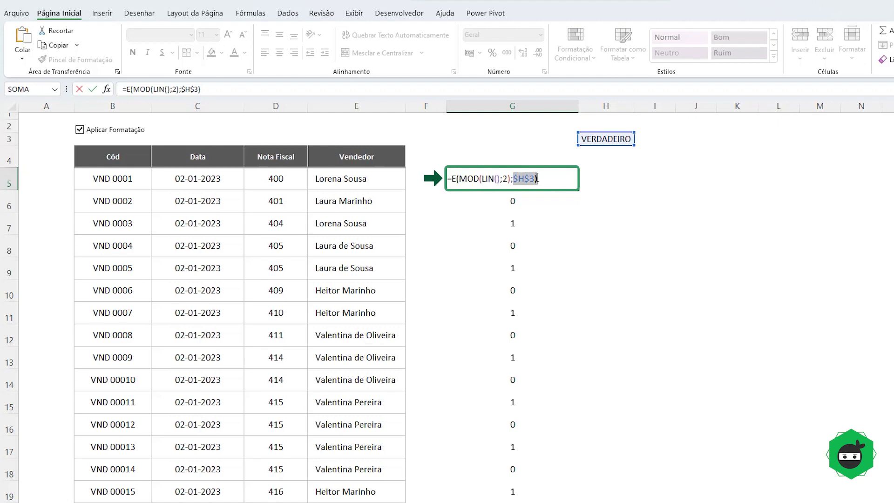
{"action": "key", "text": "Return"}
- Fill G5's E formula down column G and check the results in G5 to G8
{"action": "double_click", "coordinate": [578, 190]}
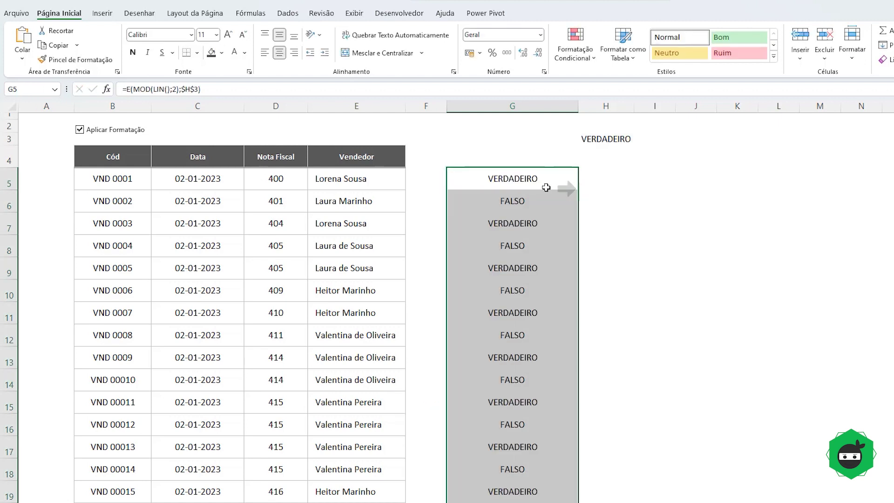
{"action": "left_click", "coordinate": [533, 181]}
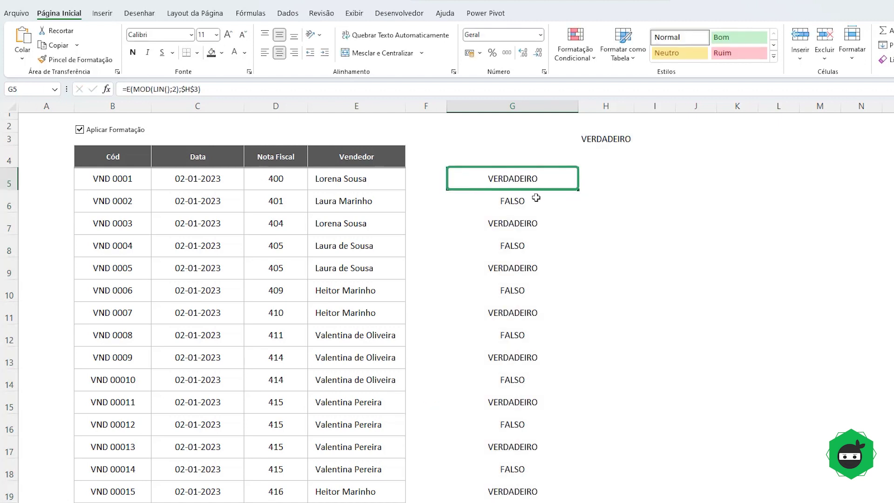
{"action": "left_click", "coordinate": [536, 198]}
{"action": "left_click", "coordinate": [528, 222]}
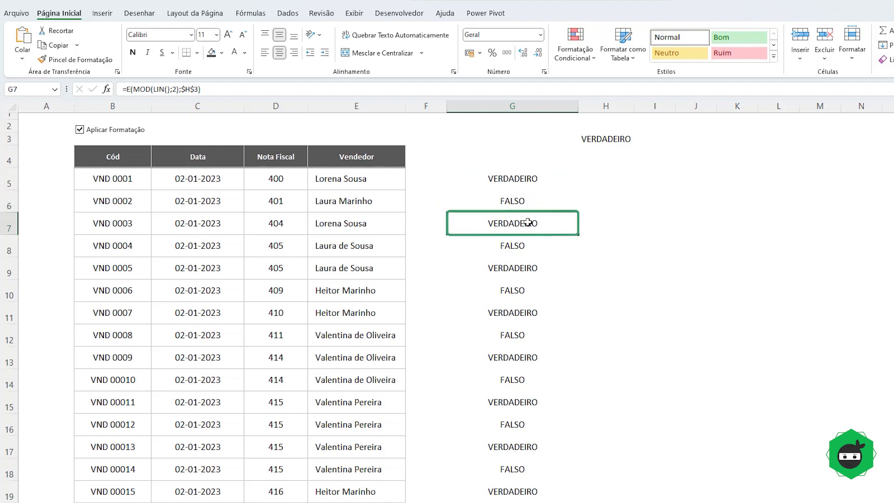
{"action": "left_click", "coordinate": [533, 245]}
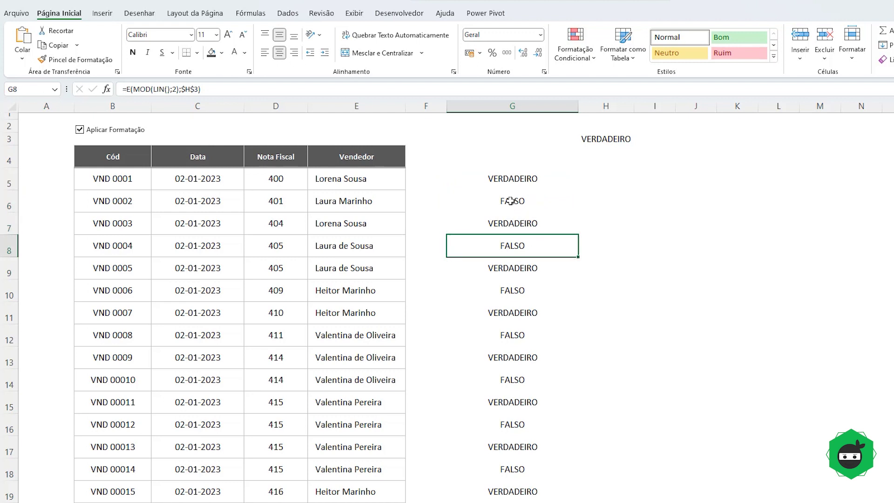
- Copy G5's formula text, then select the table data from B5 to the last row and column
{"action": "left_click", "coordinate": [503, 181]}
{"action": "double_click", "coordinate": [448, 177]}
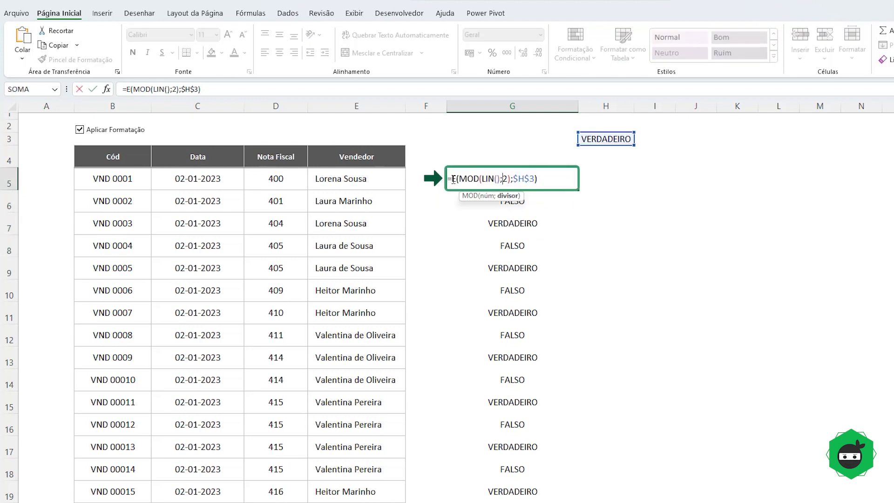
{"action": "left_click_drag", "start_coordinate": [450, 178], "coordinate": [540, 188]}
{"action": "key", "text": "Escape"}
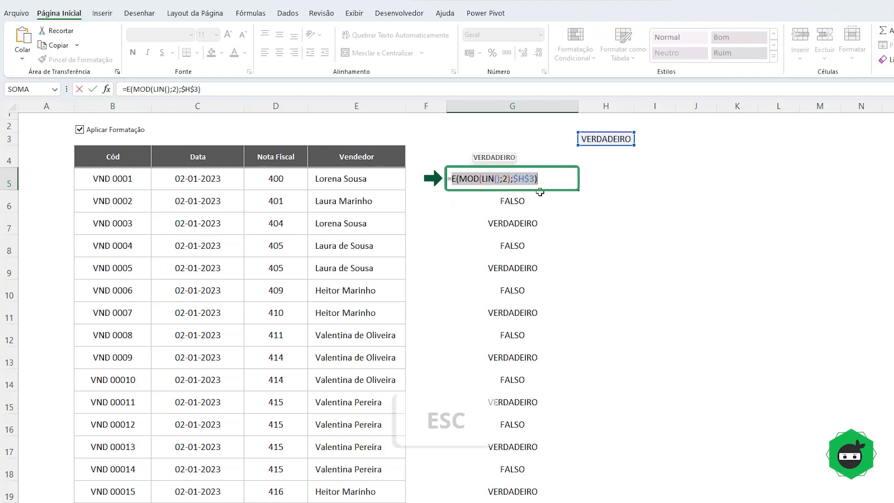
{"action": "left_click", "coordinate": [144, 180]}
{"action": "key", "text": "ctrl+shift+Down"}
{"action": "key", "text": "ctrl+shift+Right"}
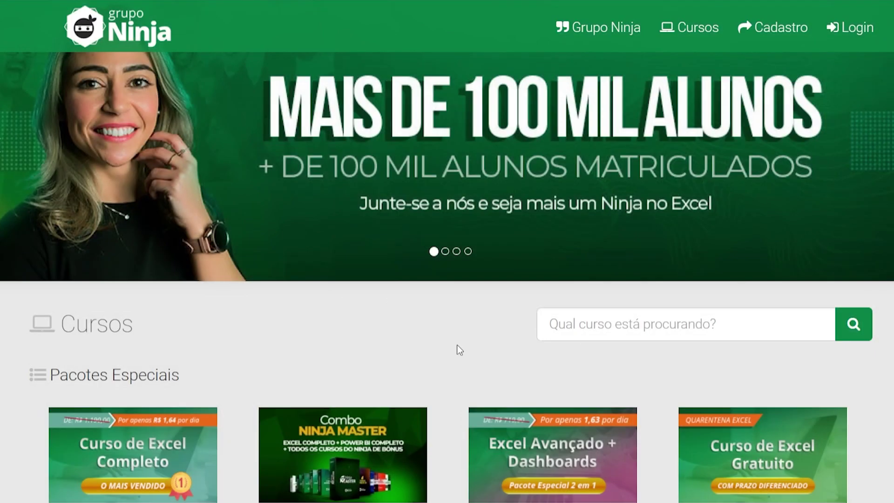
{"action": "scroll", "coordinate": [457, 345], "scroll_direction": "down", "scroll_amount": 4}
{"action": "scroll", "coordinate": [456, 345], "scroll_direction": "down", "scroll_amount": 3}
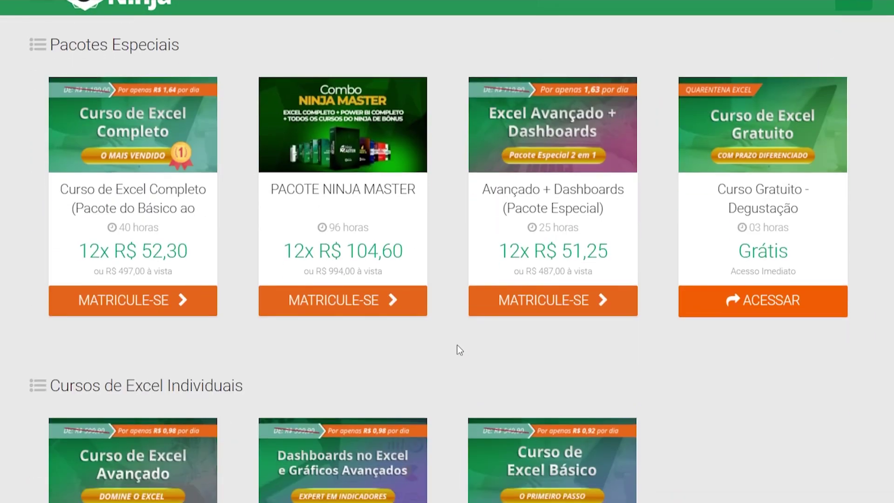
{"action": "scroll", "coordinate": [457, 345], "scroll_direction": "down", "scroll_amount": 4}
{"action": "scroll", "coordinate": [457, 346], "scroll_direction": "down", "scroll_amount": 3}
{"action": "scroll", "coordinate": [456, 345], "scroll_direction": "down", "scroll_amount": 2}
{"action": "scroll", "coordinate": [457, 344], "scroll_direction": "down", "scroll_amount": 5}
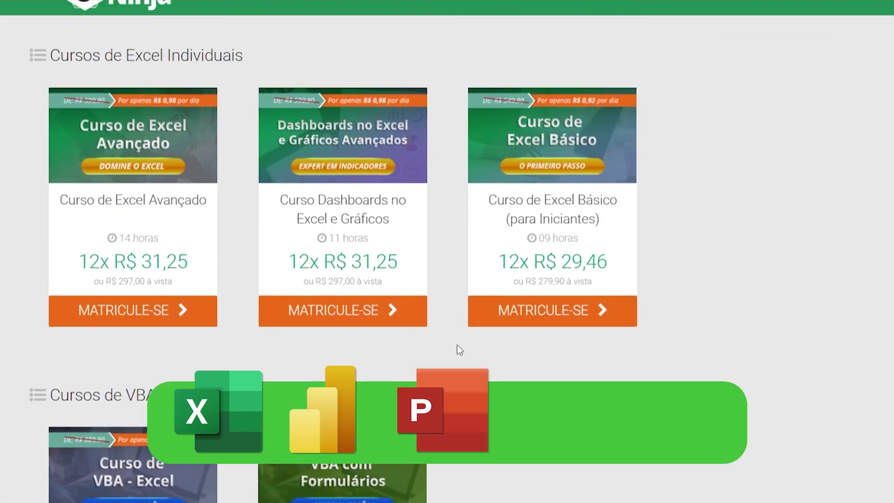
{"action": "scroll", "coordinate": [456, 350], "scroll_direction": "down", "scroll_amount": 2}
{"action": "scroll", "coordinate": [457, 351], "scroll_direction": "down", "scroll_amount": 5}
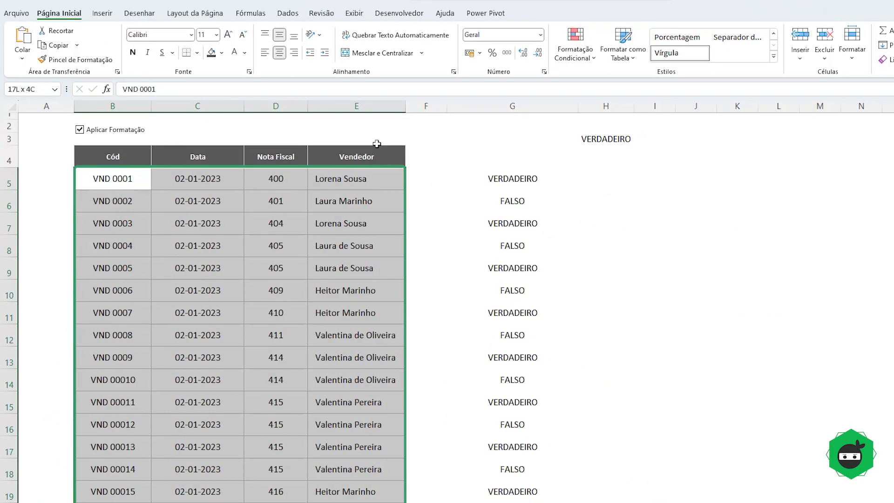
- Start a new formula-based conditional formatting rule with the pasted condition E(MOD(LIN();2);$H$3)
{"action": "left_click", "coordinate": [569, 62]}
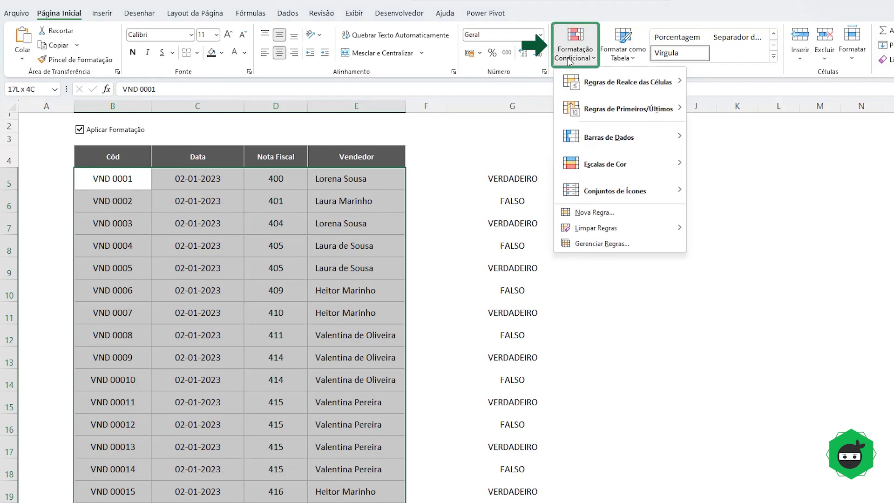
{"action": "left_click", "coordinate": [597, 212]}
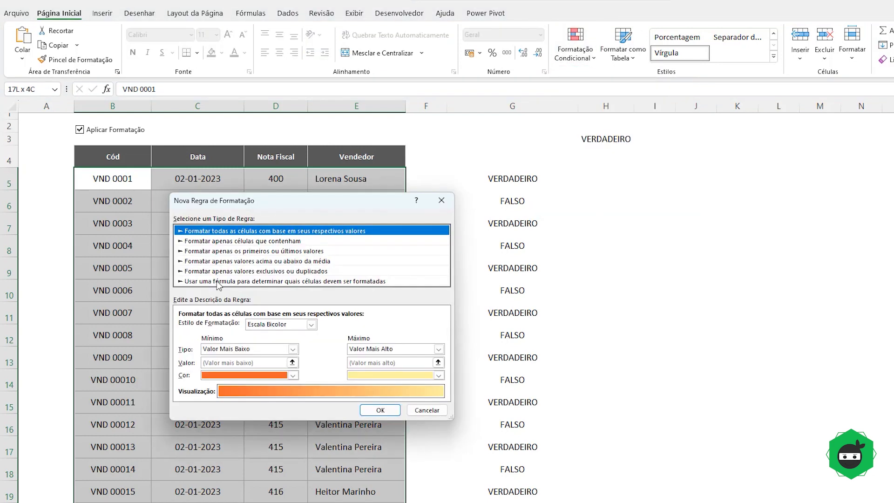
{"action": "left_click", "coordinate": [218, 284]}
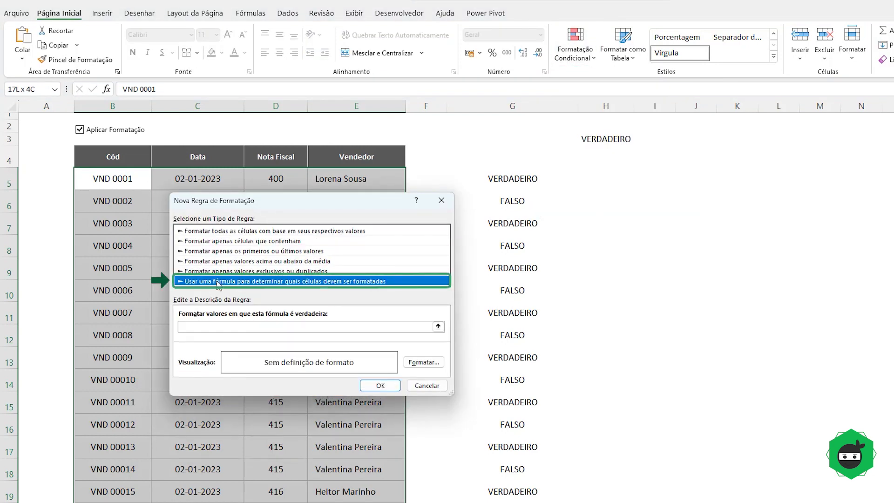
{"action": "left_click", "coordinate": [231, 326]}
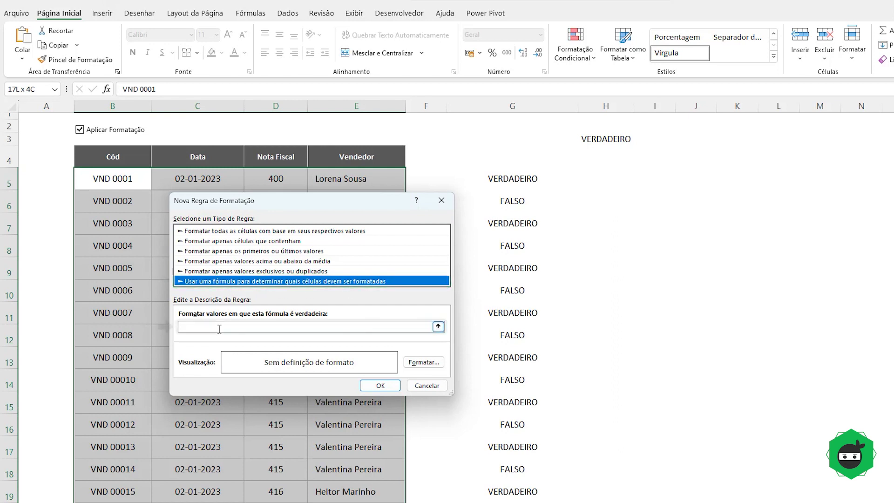
{"action": "key", "text": "ctrl+v"}
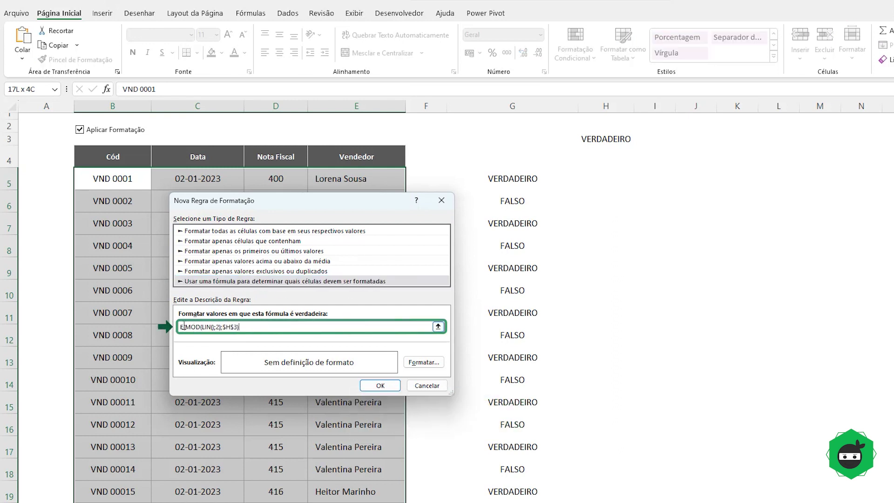
- Give the rule a light grey fill and create it
{"action": "left_click", "coordinate": [417, 365]}
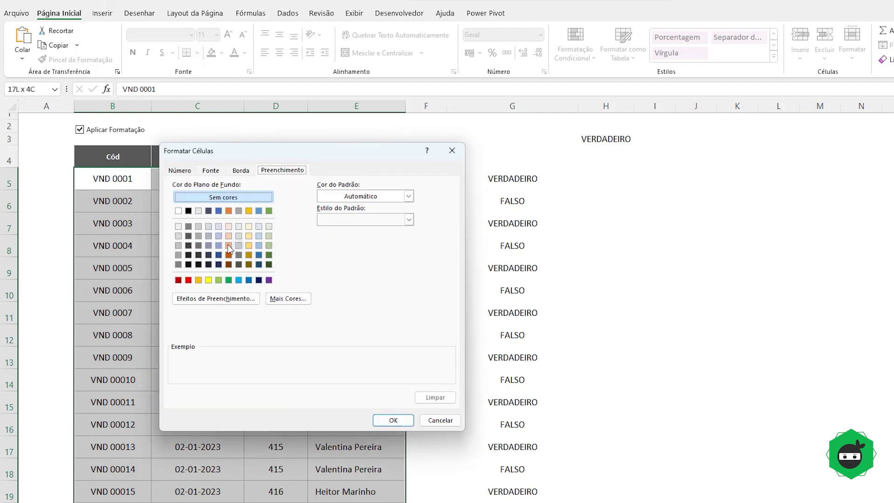
{"action": "left_click", "coordinate": [178, 236]}
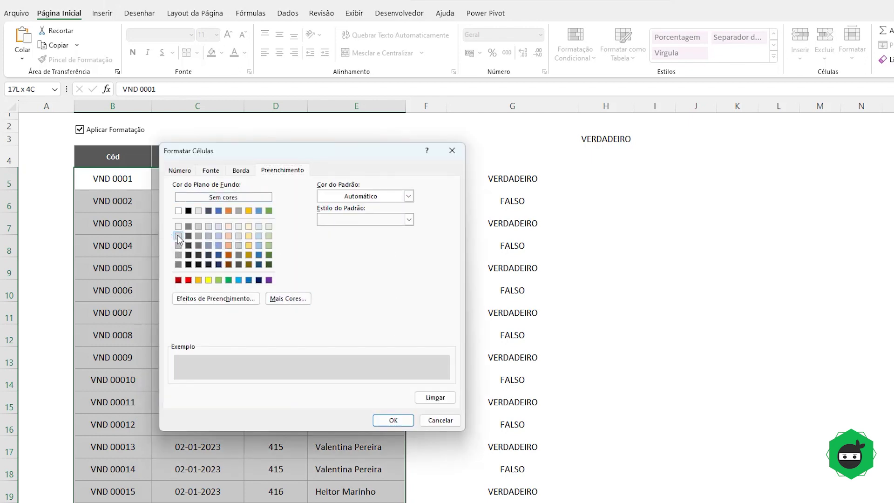
{"action": "left_click", "coordinate": [394, 420]}
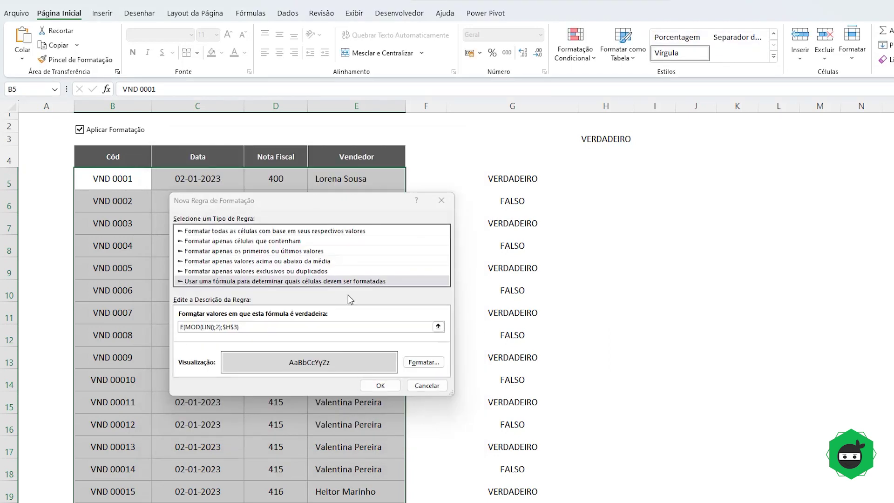
{"action": "left_click", "coordinate": [380, 386]}
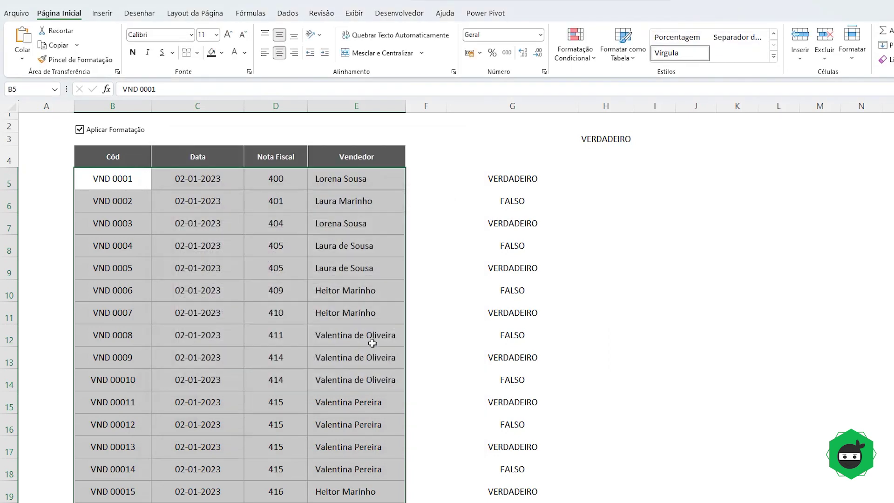
{"action": "left_click", "coordinate": [570, 64]}
- Edit the rule to remove the stray quote, leaving =E(MOD(LIN();2);$H$3), and apply it
{"action": "left_click", "coordinate": [597, 244]}
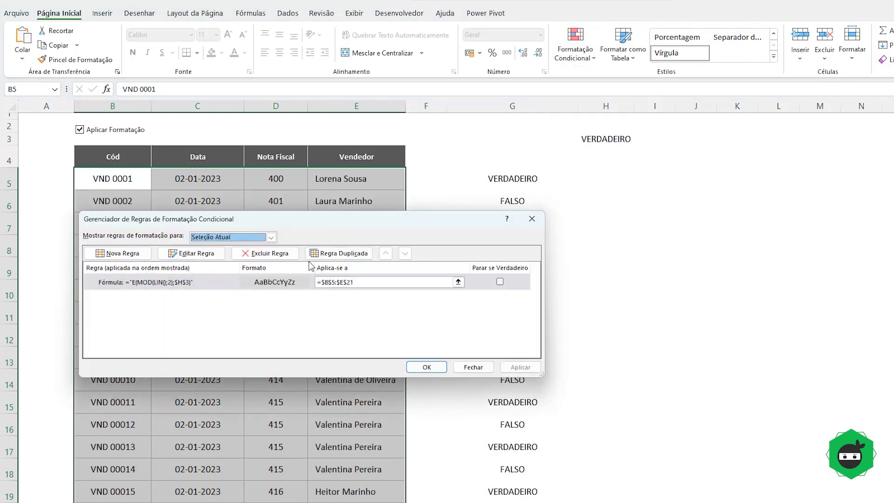
{"action": "left_click", "coordinate": [191, 253]}
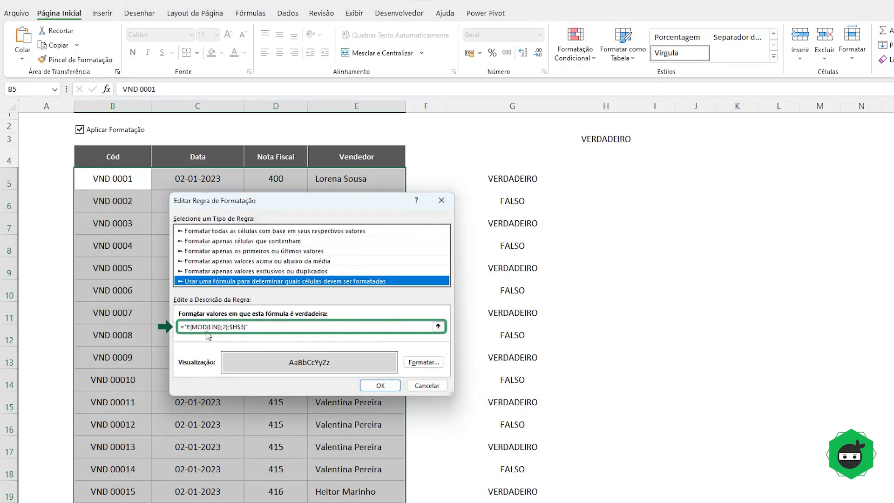
{"action": "left_click", "coordinate": [188, 327]}
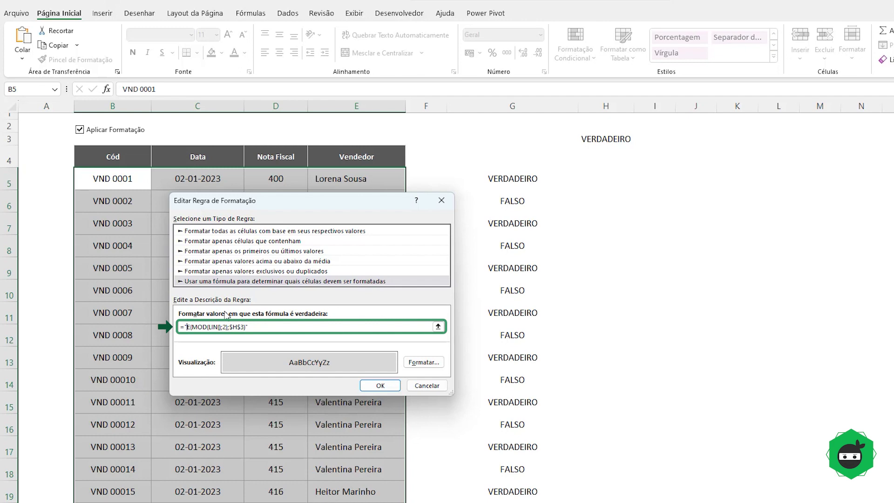
{"action": "key", "text": "BackSpace"}
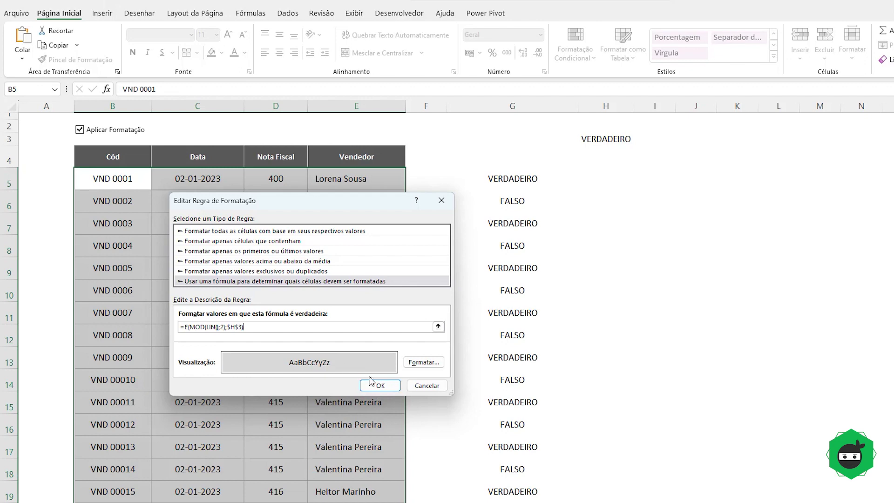
{"action": "left_click", "coordinate": [381, 386]}
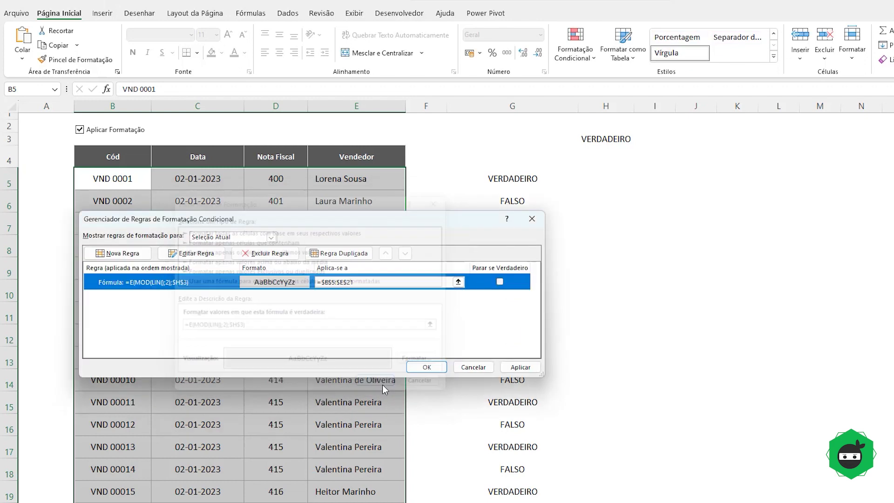
{"action": "left_click", "coordinate": [520, 367]}
{"action": "left_click", "coordinate": [425, 367]}
{"action": "left_click", "coordinate": [641, 305]}
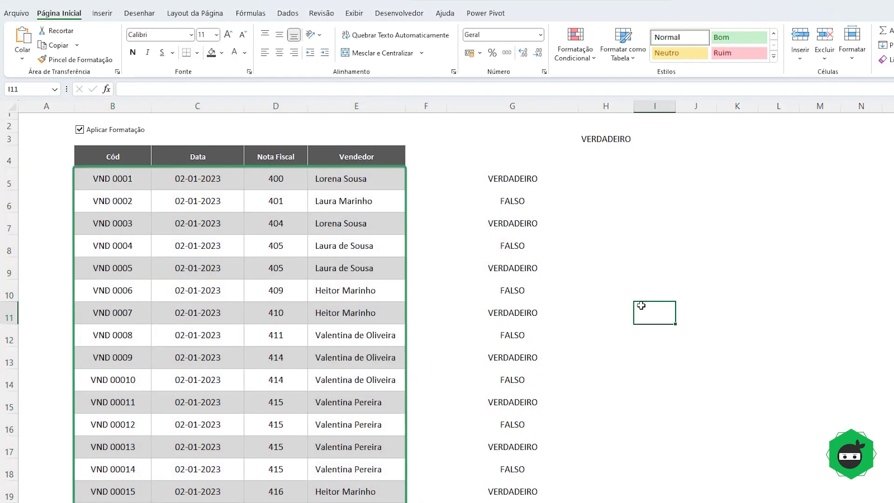
{"action": "left_click", "coordinate": [80, 129]}
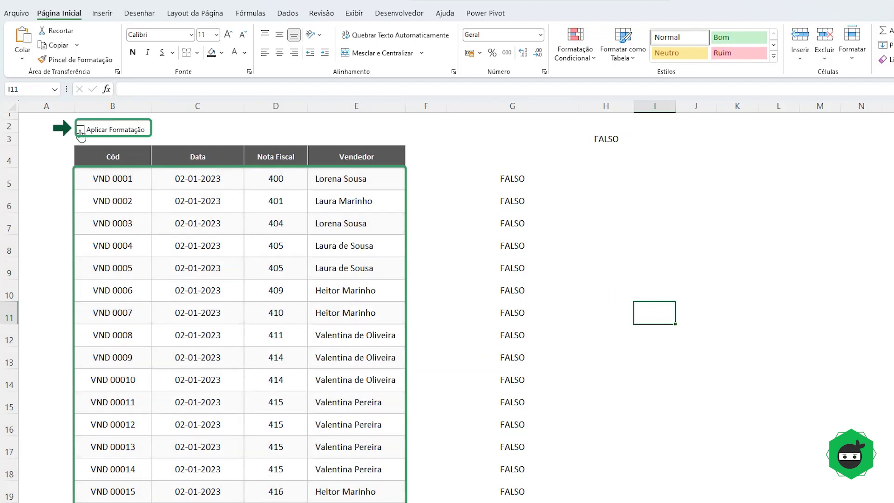
{"action": "left_click", "coordinate": [605, 138]}
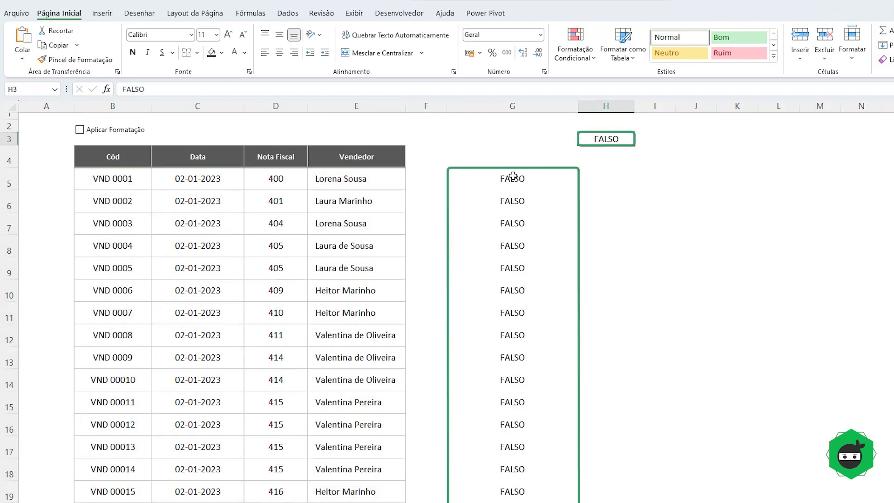
{"action": "left_click_drag", "start_coordinate": [512, 179], "coordinate": [536, 424]}
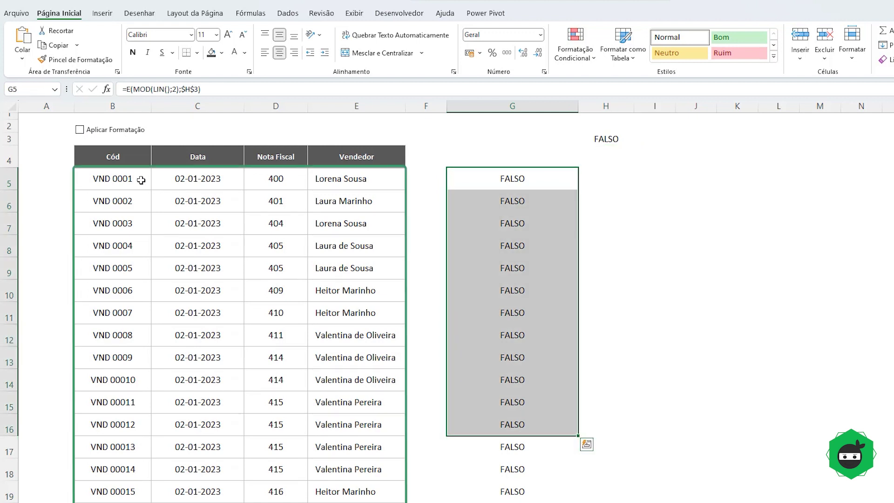
{"action": "left_click", "coordinate": [80, 130]}
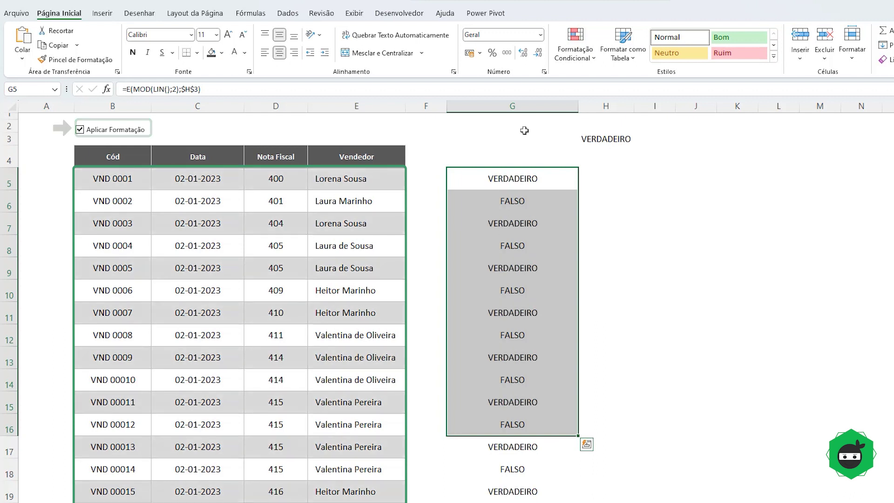
{"action": "left_click", "coordinate": [606, 138]}
{"action": "left_click", "coordinate": [526, 176]}
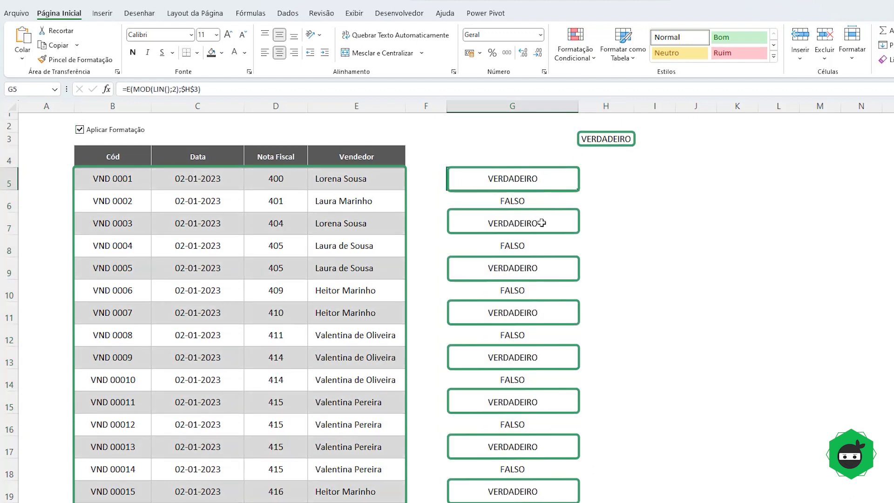
{"action": "left_click", "coordinate": [530, 224]}
{"action": "left_click", "coordinate": [532, 267]}
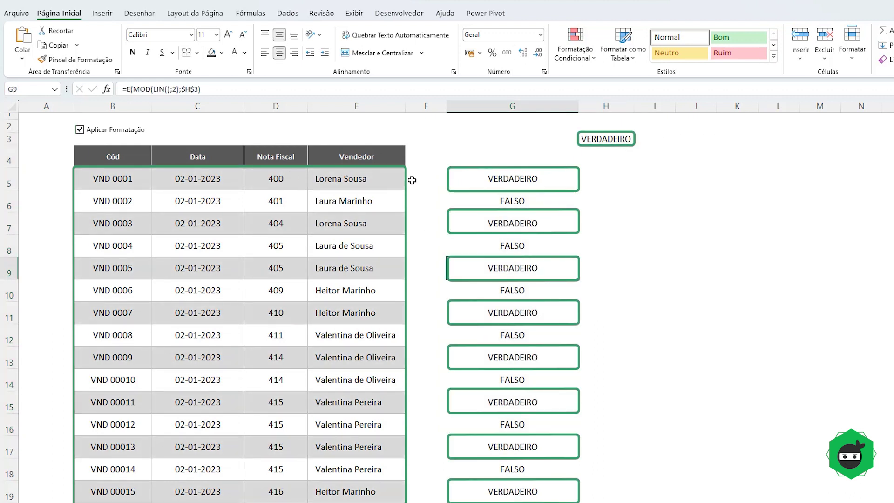
{"action": "left_click", "coordinate": [505, 177]}
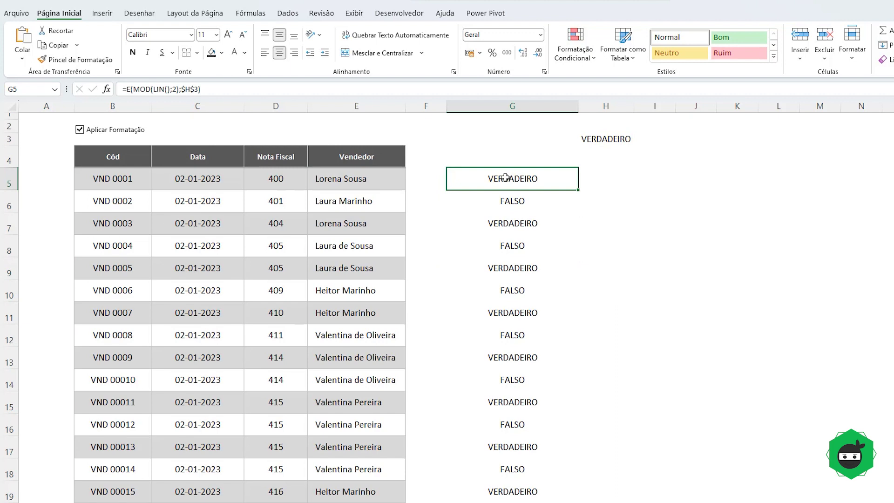
{"action": "left_click", "coordinate": [516, 106]}
- Delete the helper column, make G3's VERDADEIRO text white, and hide column G
{"action": "key", "text": "Delete"}
{"action": "left_click", "coordinate": [476, 135]}
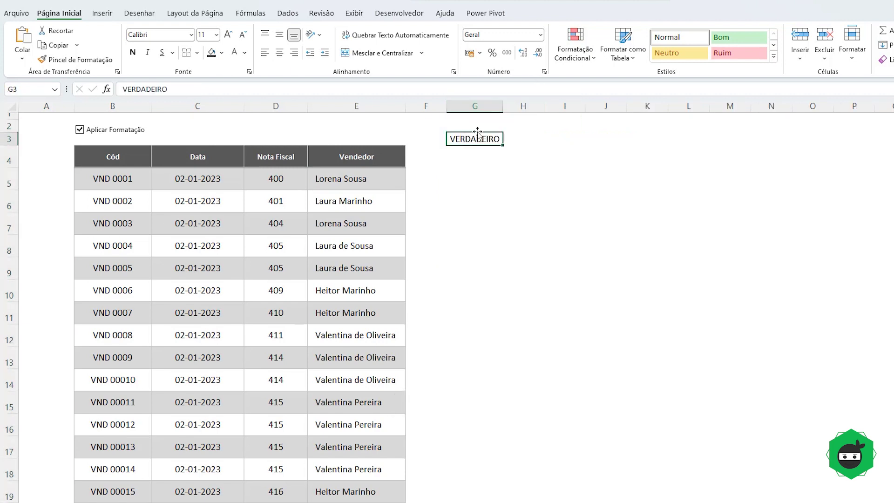
{"action": "left_click", "coordinate": [234, 53]}
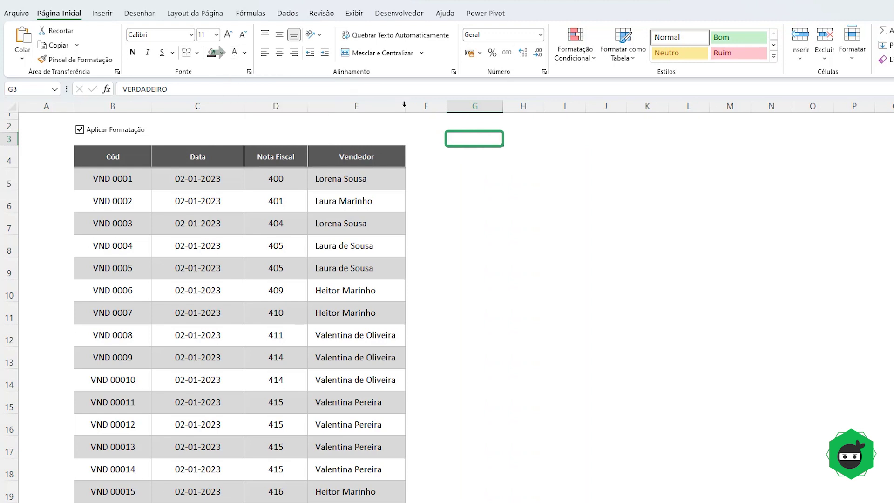
{"action": "right_click", "coordinate": [460, 106]}
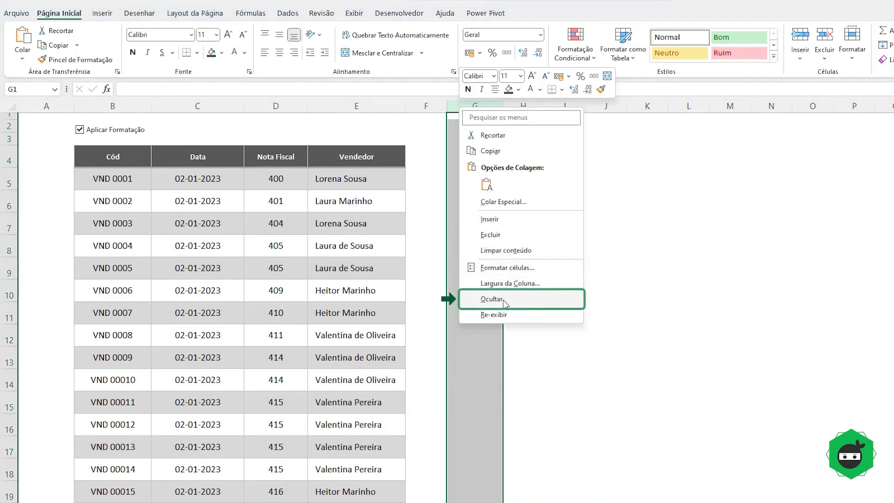
{"action": "left_click", "coordinate": [504, 303]}
{"action": "left_click", "coordinate": [580, 185]}
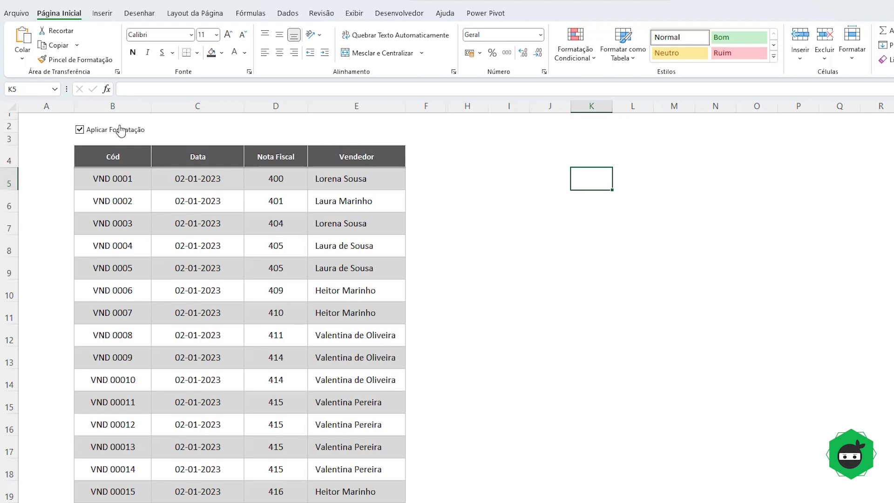
- Toggle 'Aplicar Formatação' off and back on to test the grey banding
{"action": "left_click", "coordinate": [103, 134]}
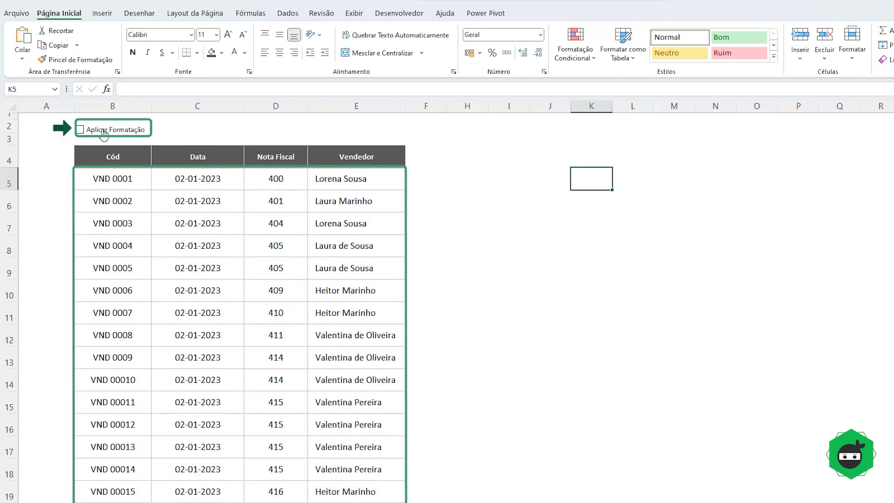
{"action": "left_click", "coordinate": [103, 133]}
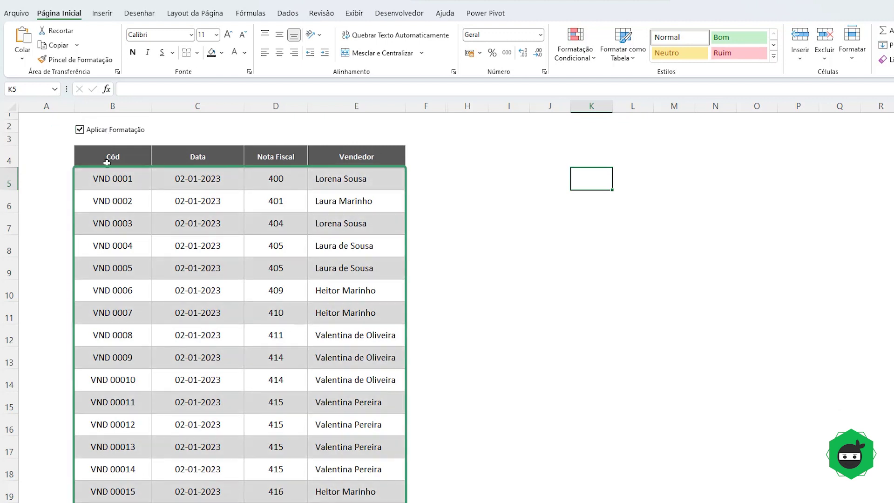
{"action": "left_click", "coordinate": [99, 159]}
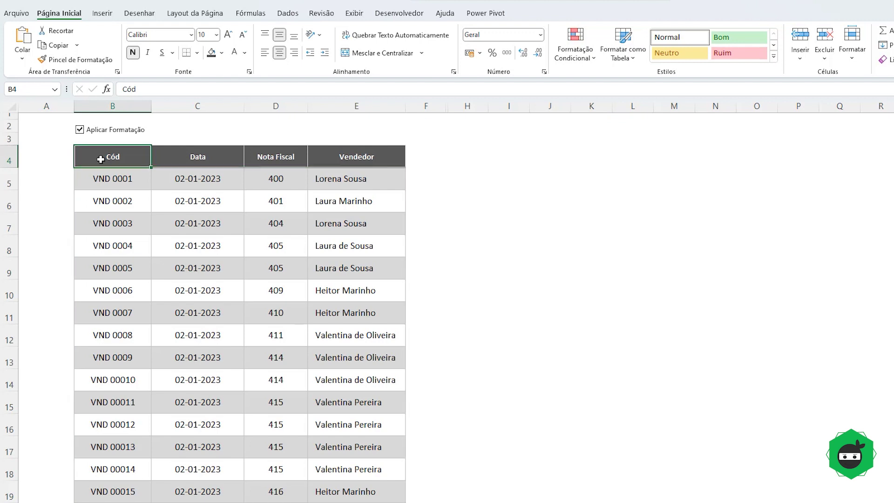